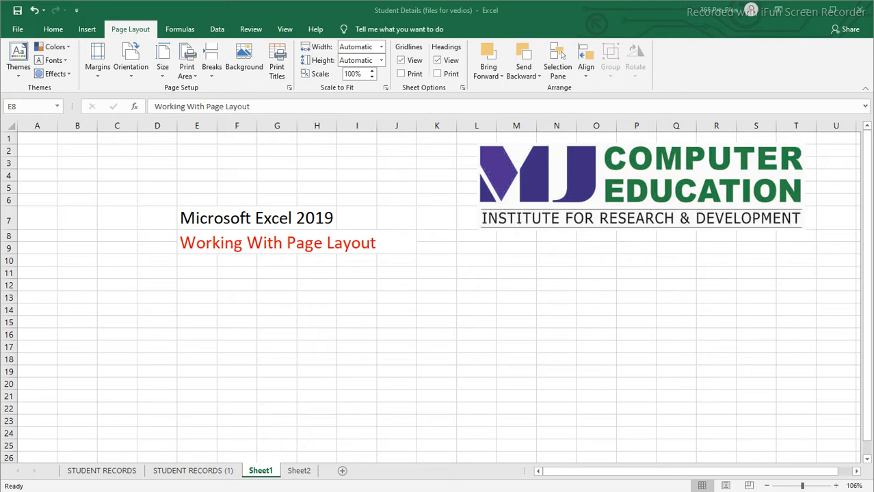
- Open the STUDENT RECORDS sheet and look over its student table
left_click(286, 249)
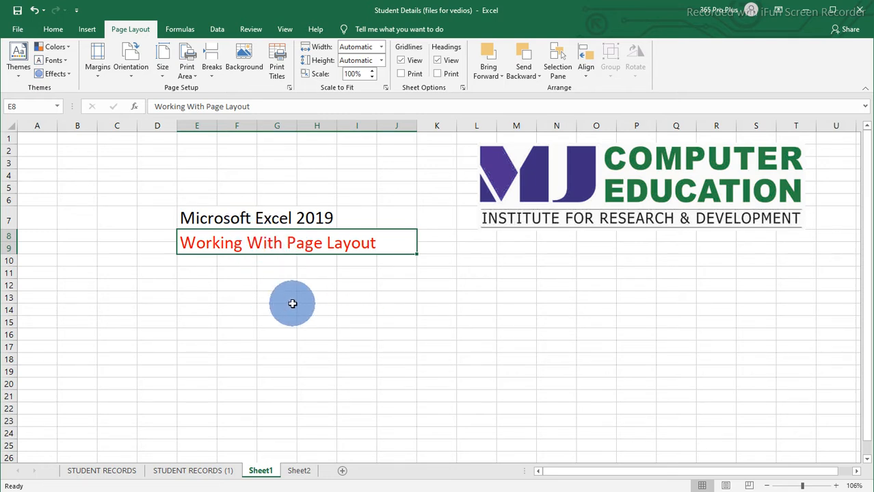
left_click(117, 474)
left_click_drag(48, 148, 467, 445)
left_click(345, 244)
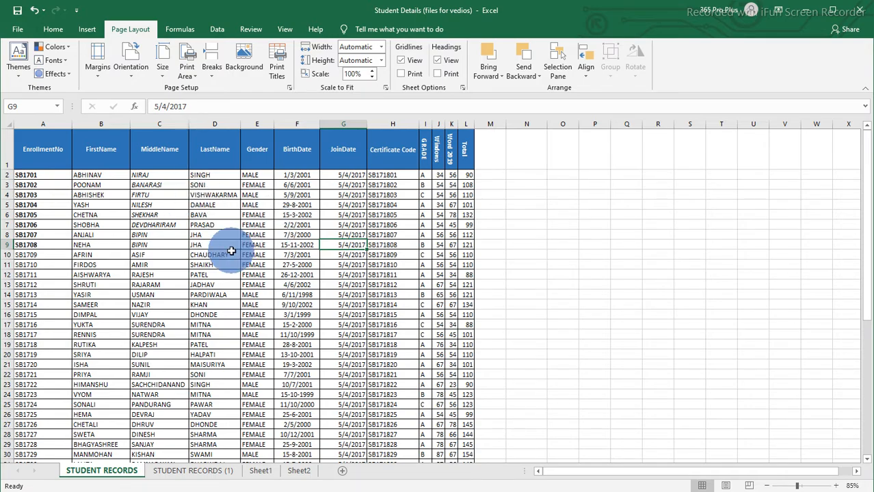
scroll(231, 248, "down", 1)
scroll(251, 271, "up", 1)
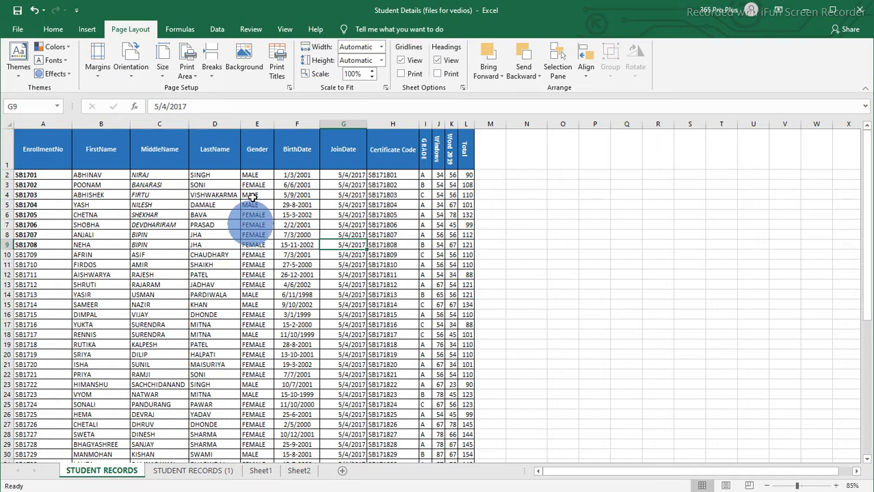
- Show the STUDENT RECORDS sheet in Page Layout view and examine how the table is split across pages
left_click(286, 31)
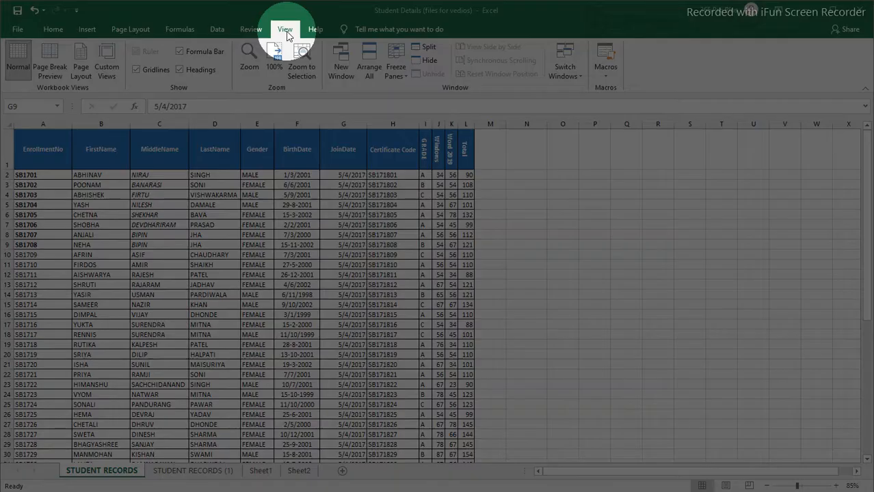
left_click(82, 72)
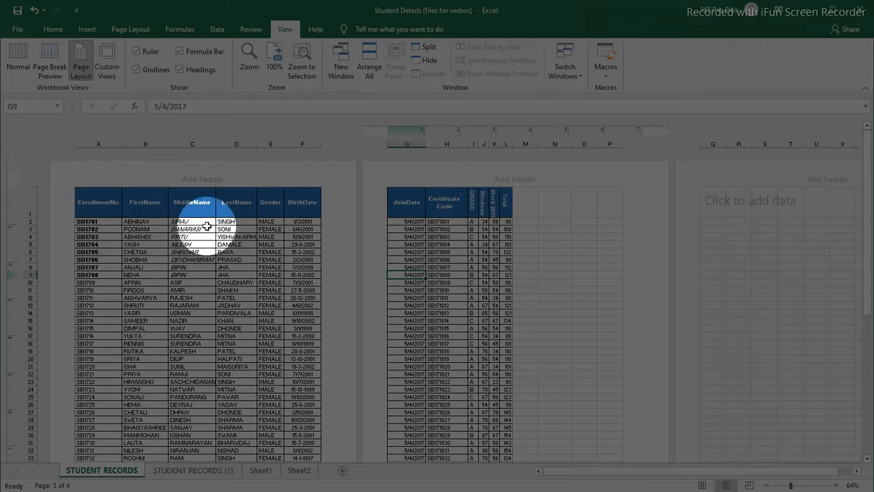
scroll(207, 228, "down", 8)
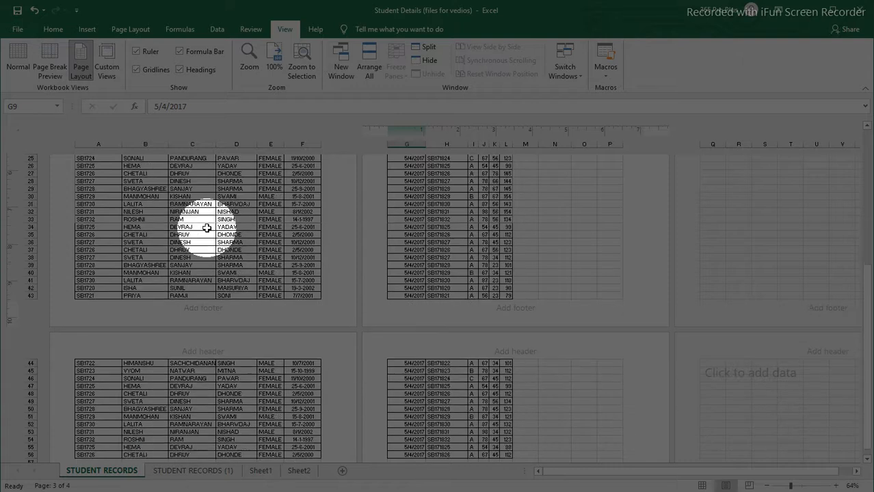
scroll(206, 227, "down", 4)
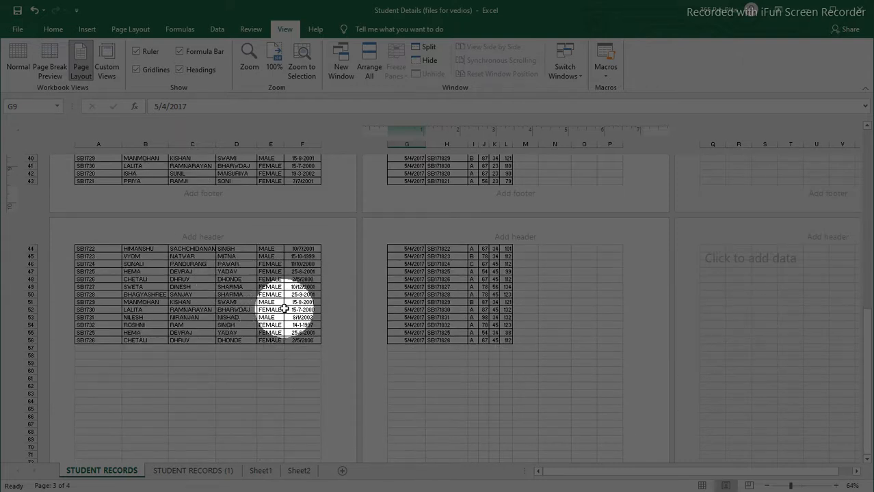
scroll(287, 305, "up", 10)
scroll(293, 286, "up", 5)
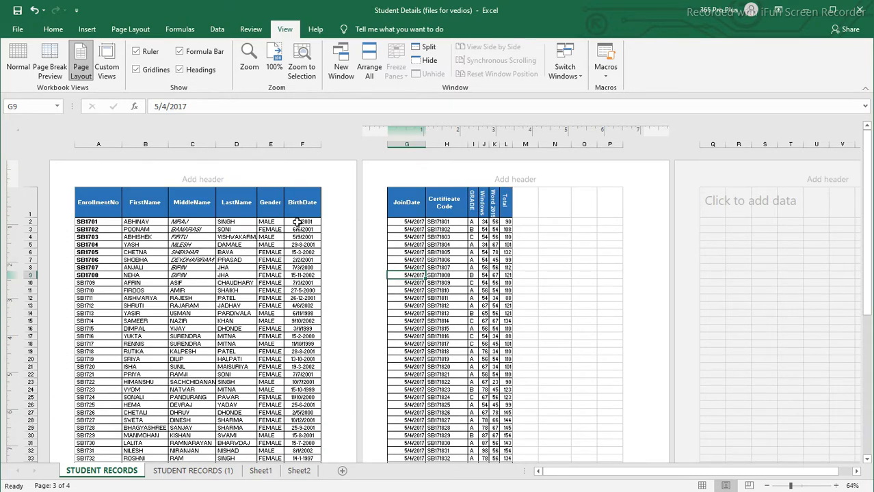
scroll(297, 223, "down", 10)
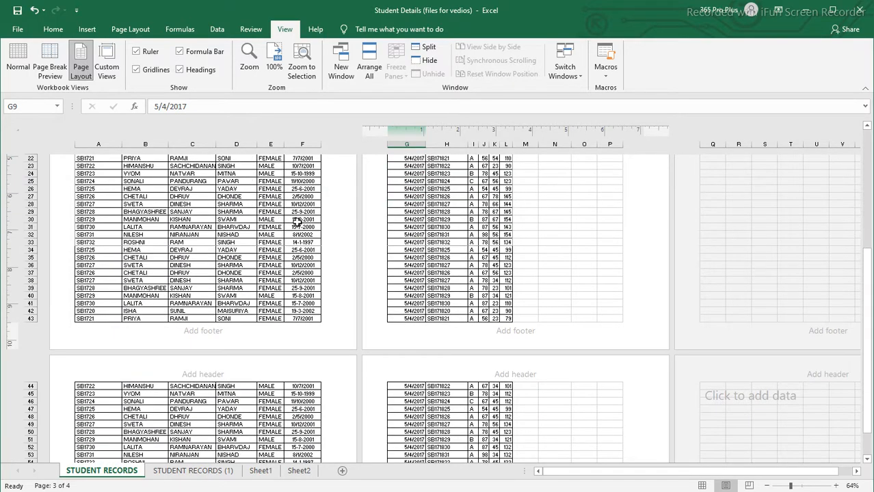
scroll(298, 222, "up", 10)
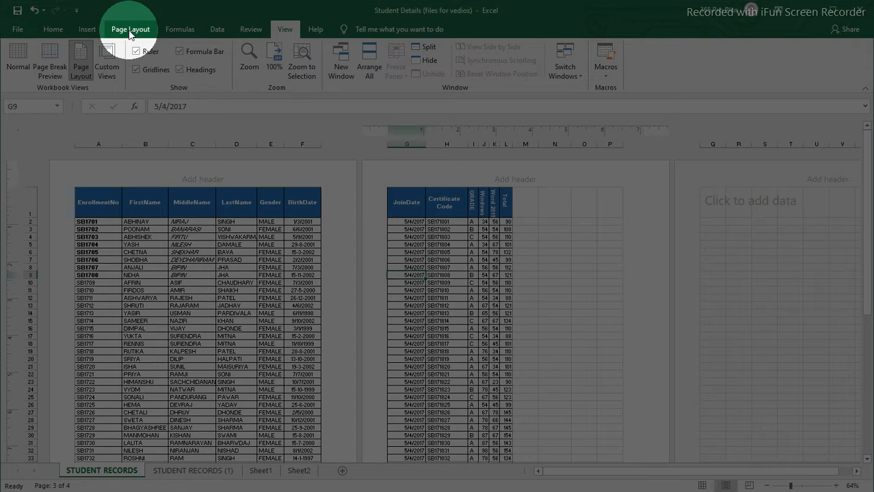
- Set the paper size of the STUDENT RECORDS sheet to A4
left_click(130, 31)
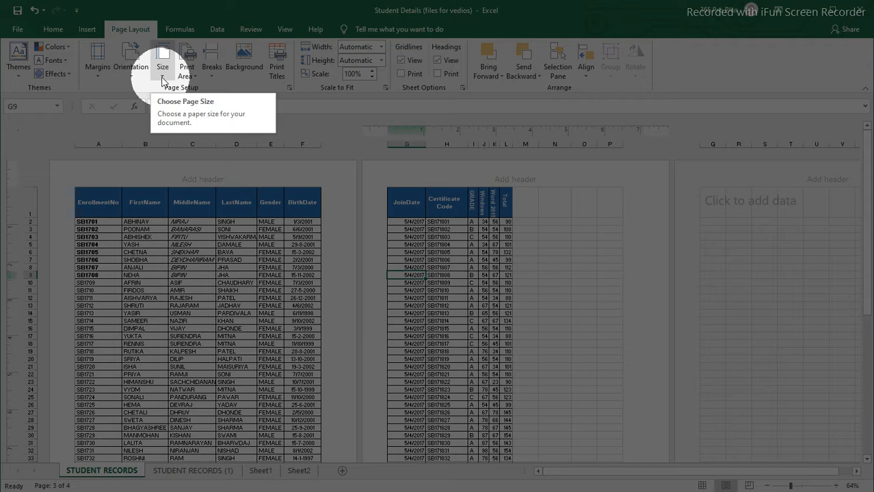
left_click(162, 79)
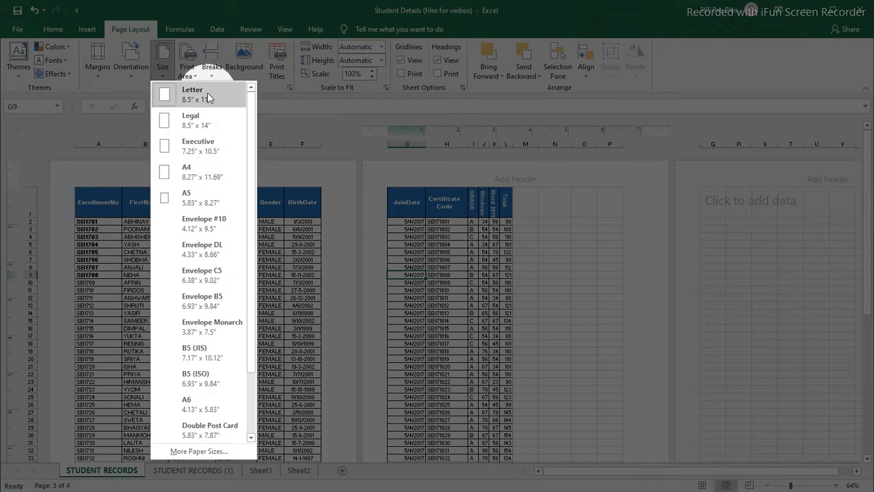
left_click(191, 174)
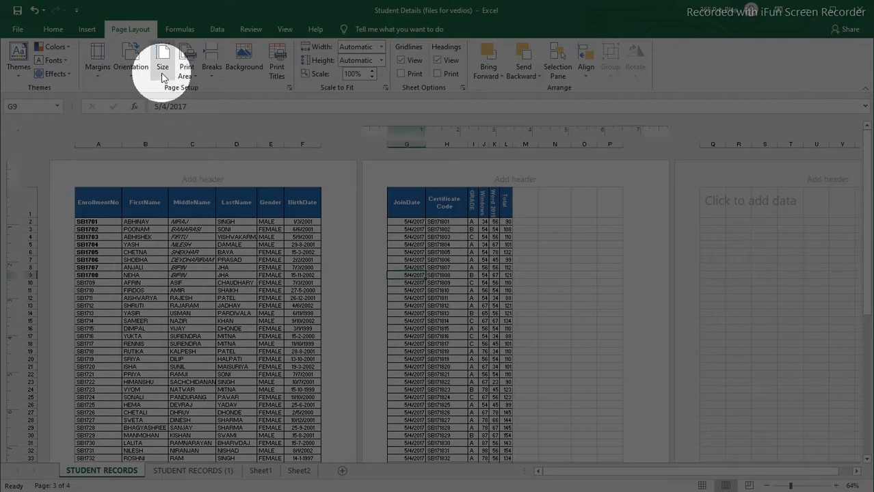
left_click(163, 68)
left_click(193, 172)
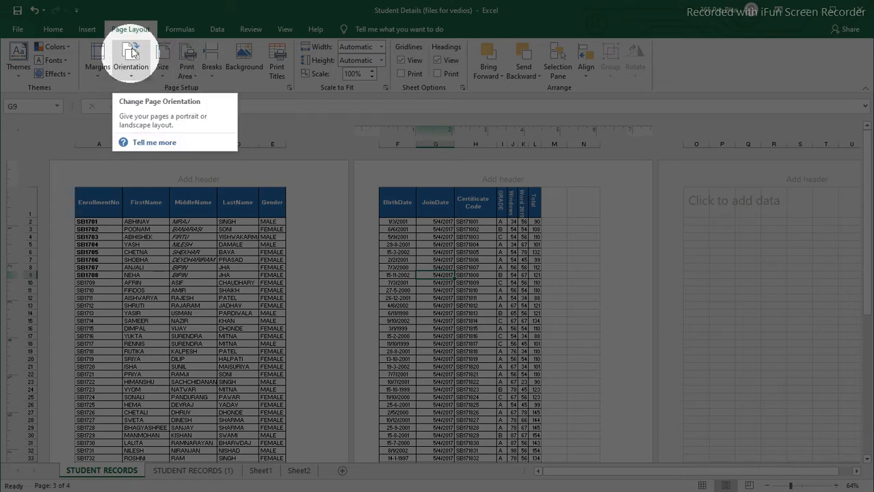
- Change the page orientation to Landscape and check how the table columns fit across the pages
left_click(131, 69)
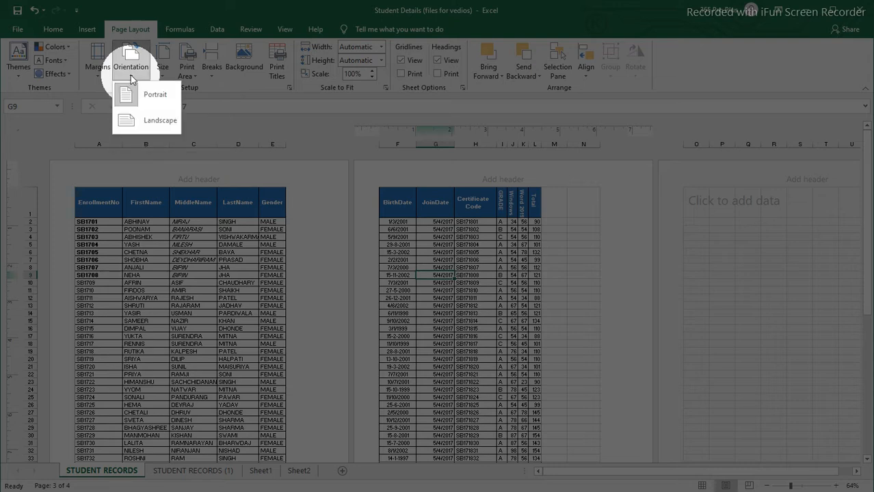
left_click(146, 123)
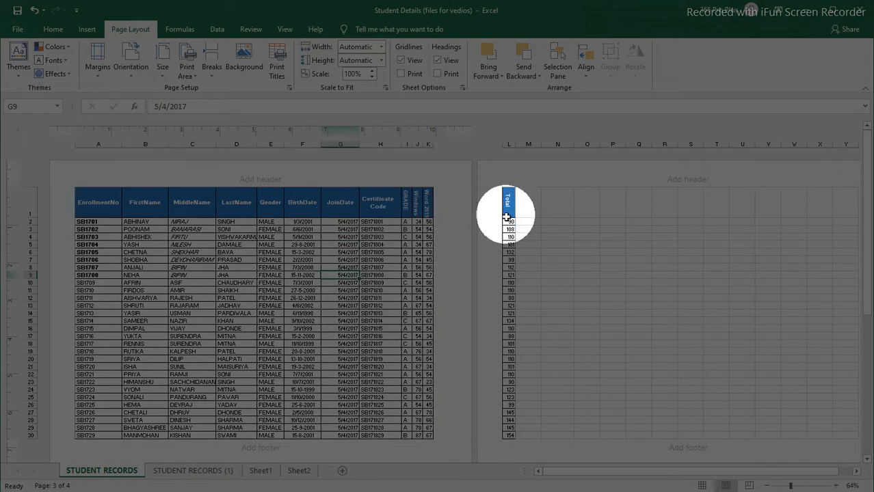
scroll(264, 260, "down", 9)
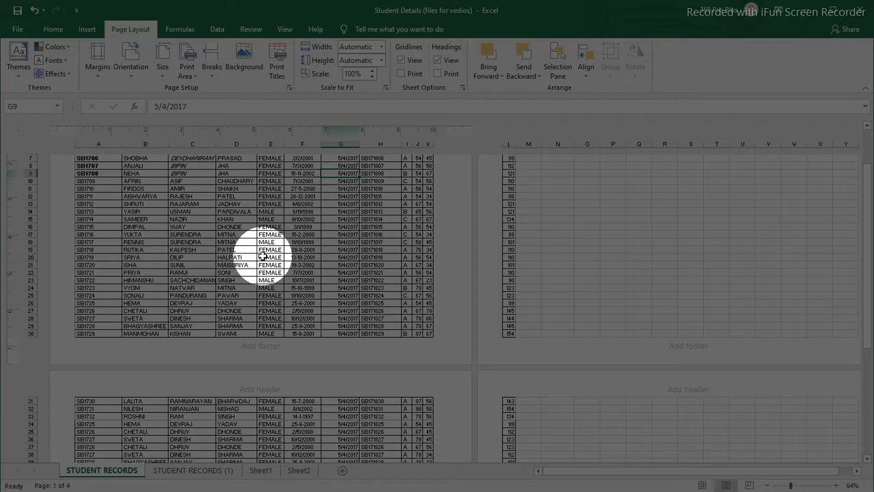
scroll(262, 262, "up", 9)
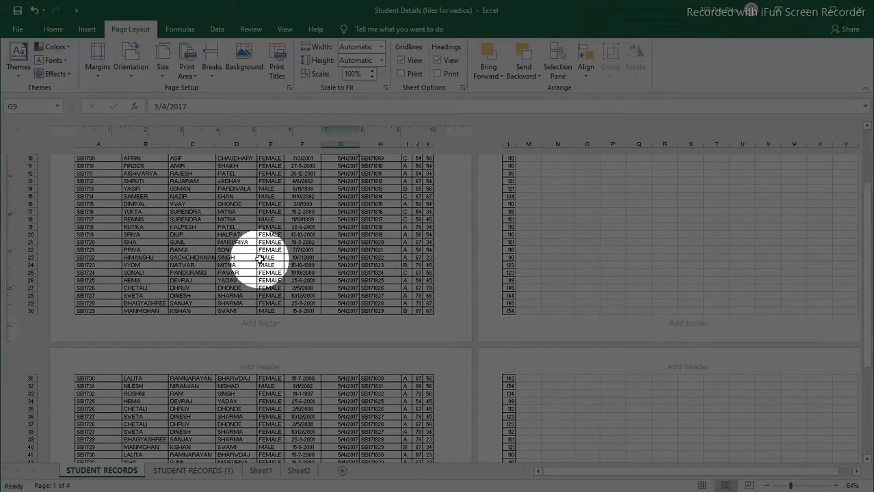
- Apply the Narrow margins preset to the sheet and check the table's layout on every page
left_click(99, 76)
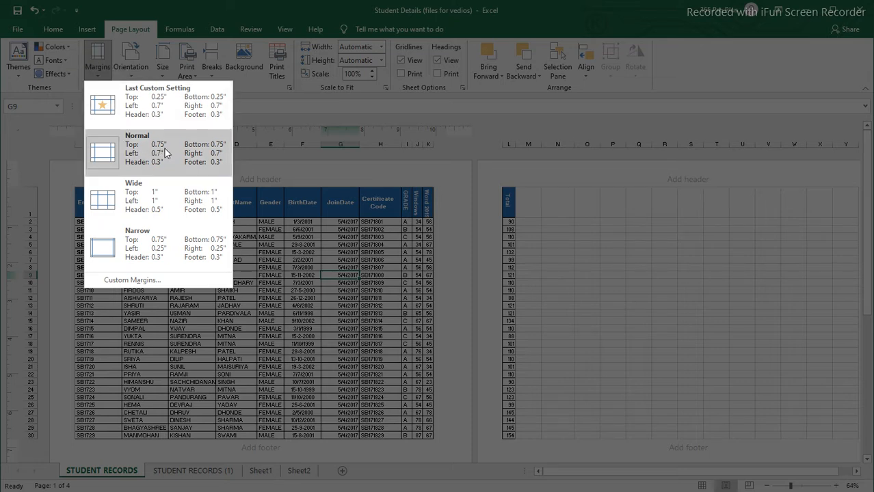
left_click(118, 255)
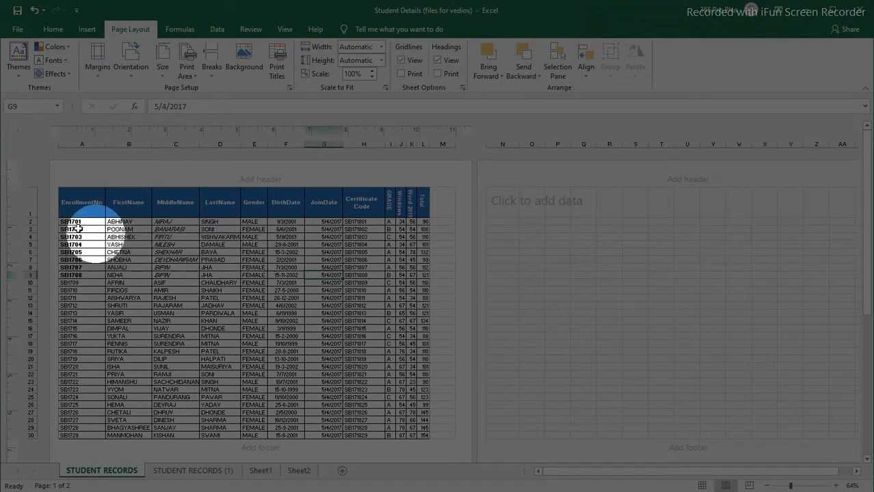
scroll(207, 226, "down", 8)
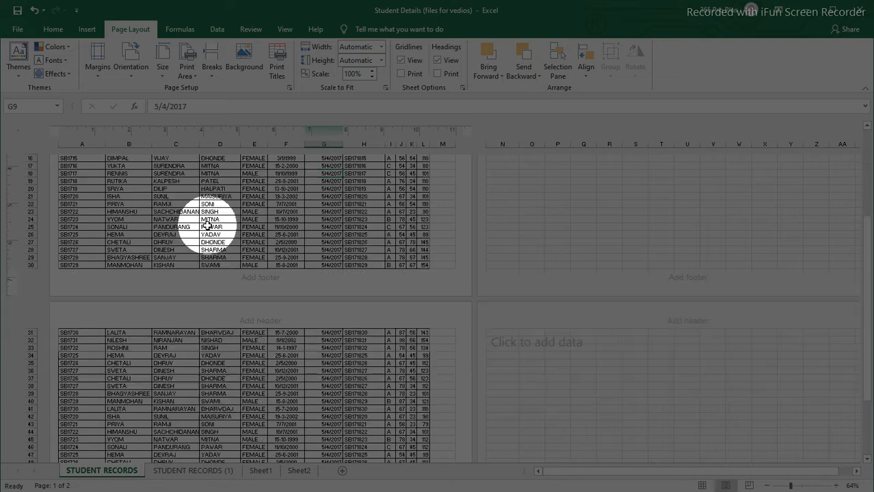
scroll(208, 225, "down", 8)
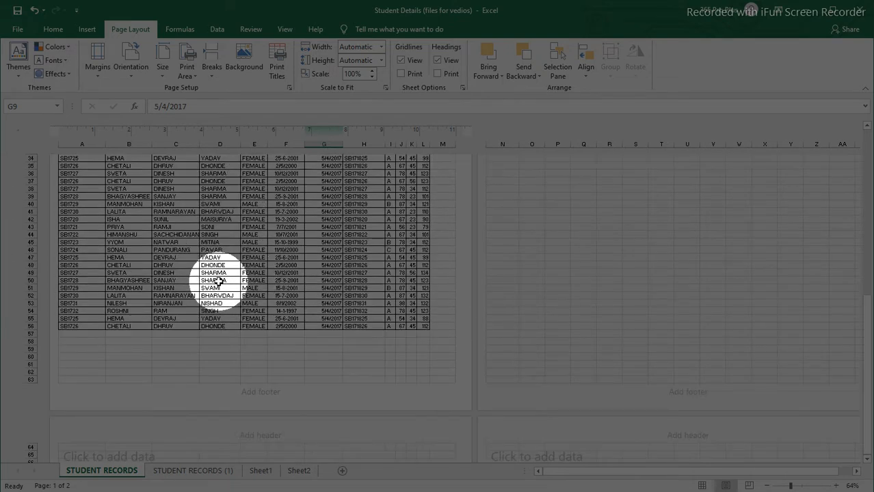
scroll(218, 277, "up", 8)
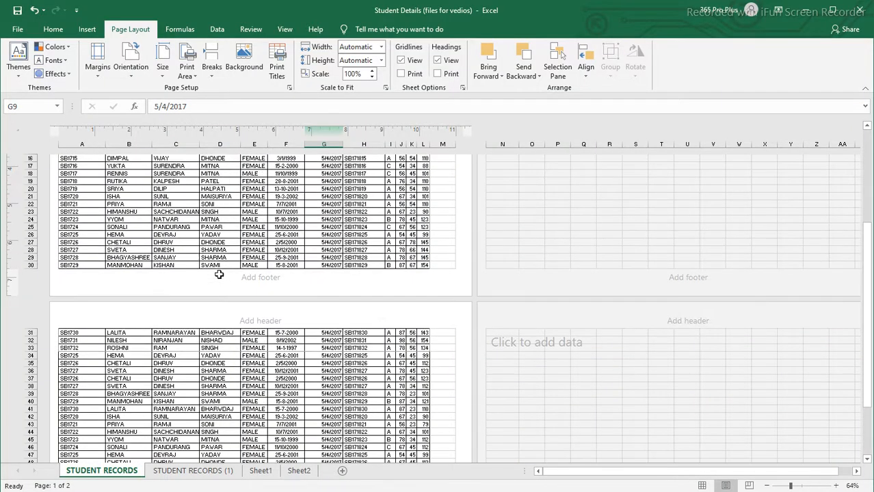
scroll(219, 274, "up", 6)
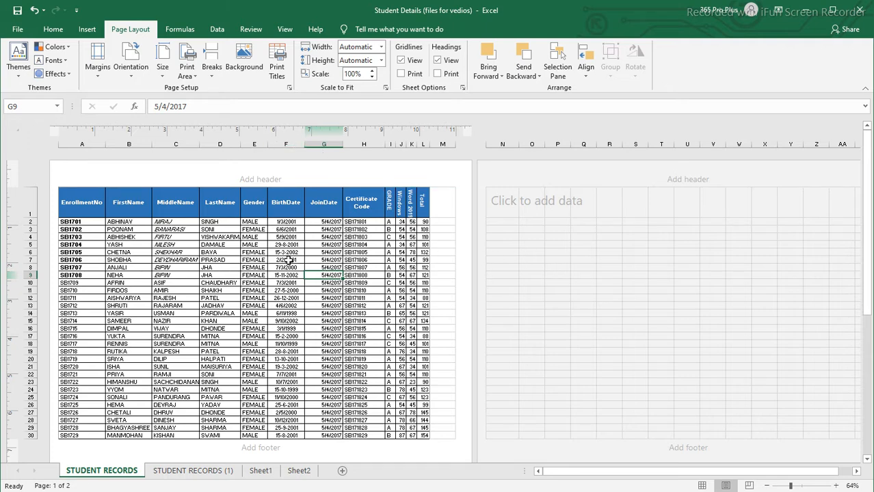
- Return the STUDENT RECORDS sheet to Normal view and check where the page break falls
left_click(284, 29)
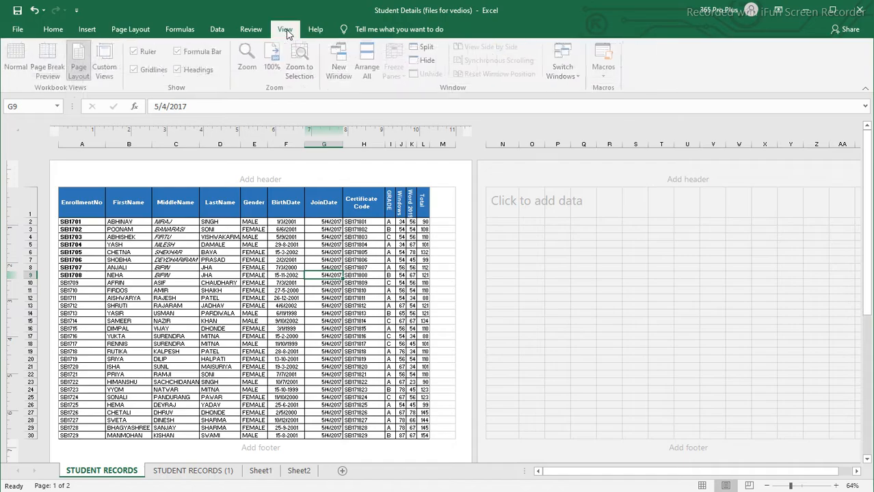
left_click(18, 66)
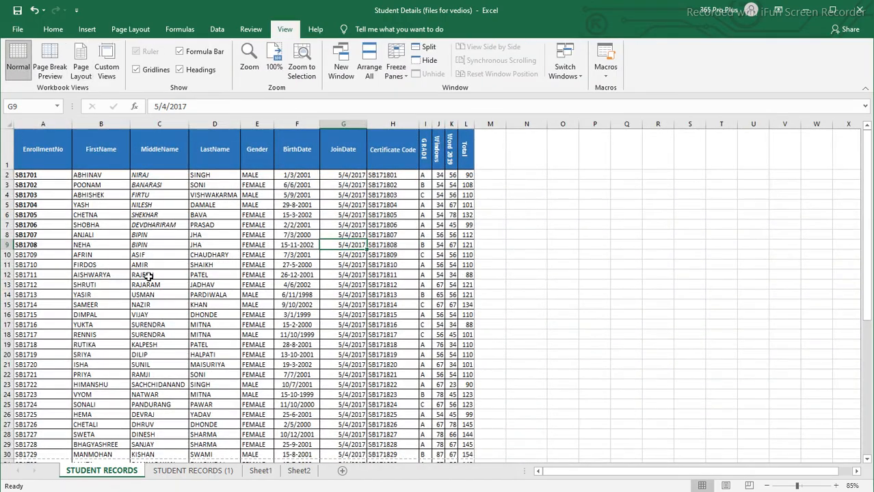
scroll(228, 291, "down", 3)
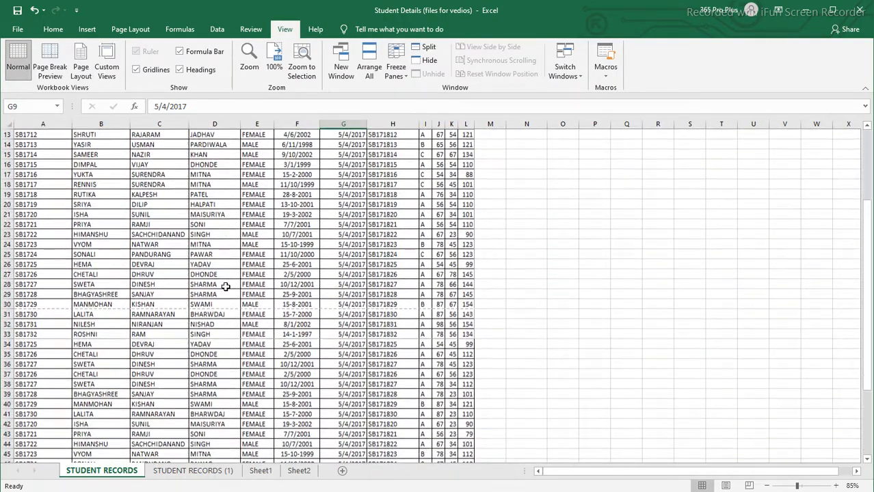
scroll(228, 286, "up", 3)
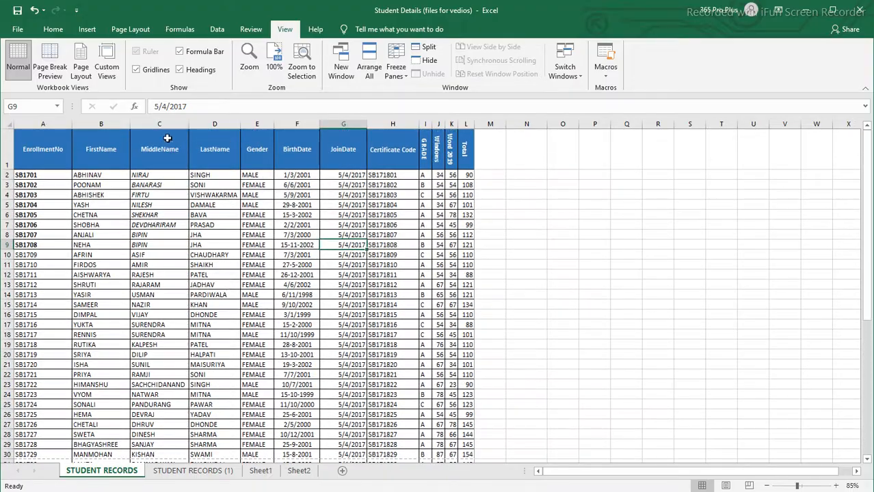
- Review both pages of the STUDENT RECORDS sheet in the print preview, and return to the worksheet
left_click(18, 30)
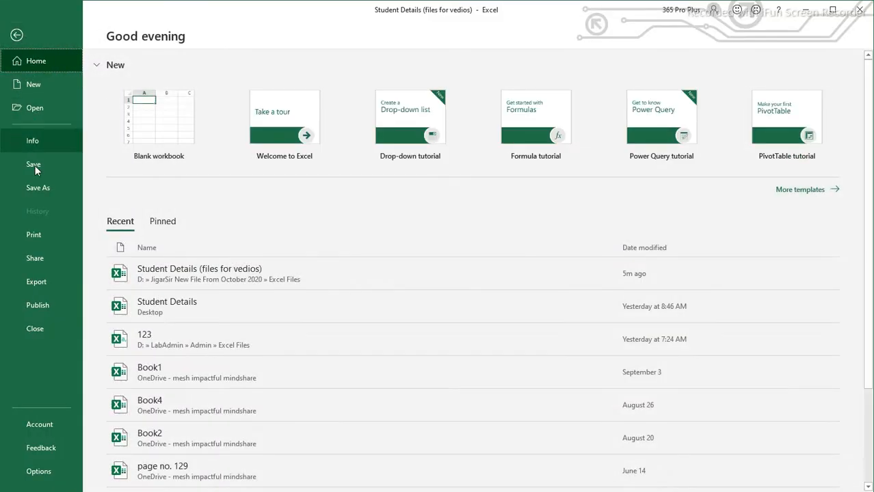
left_click(40, 236)
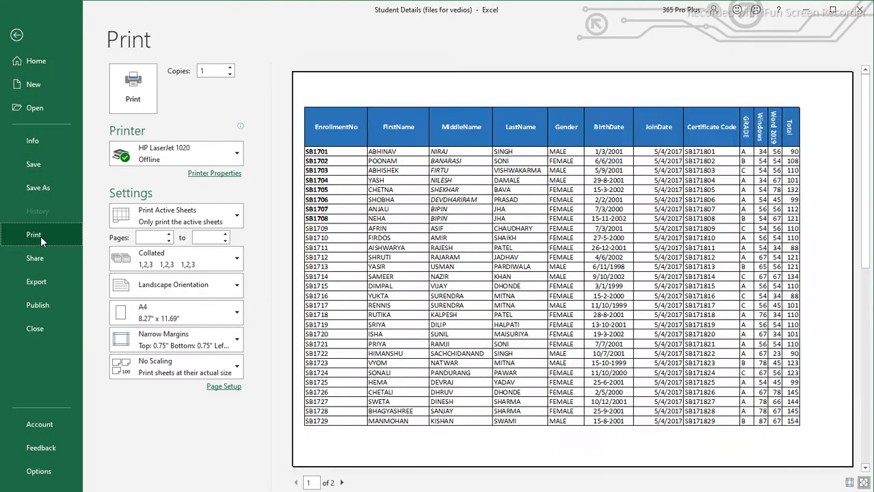
left_click(341, 483)
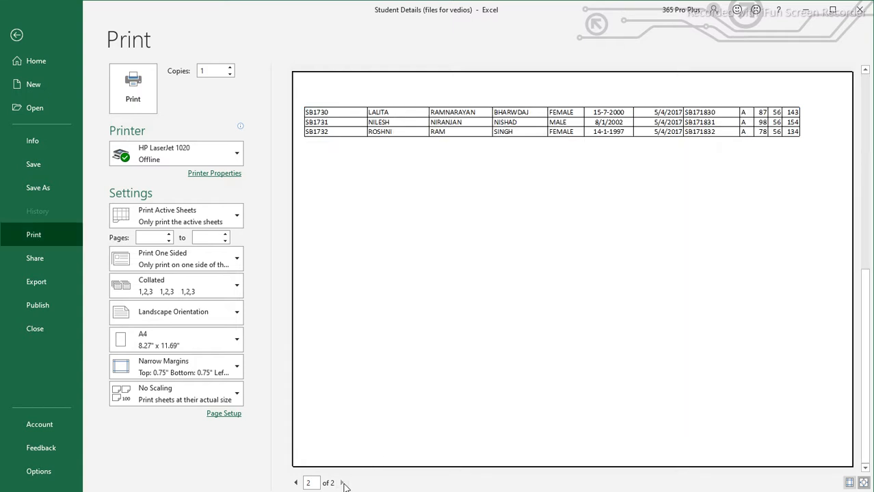
left_click(296, 483)
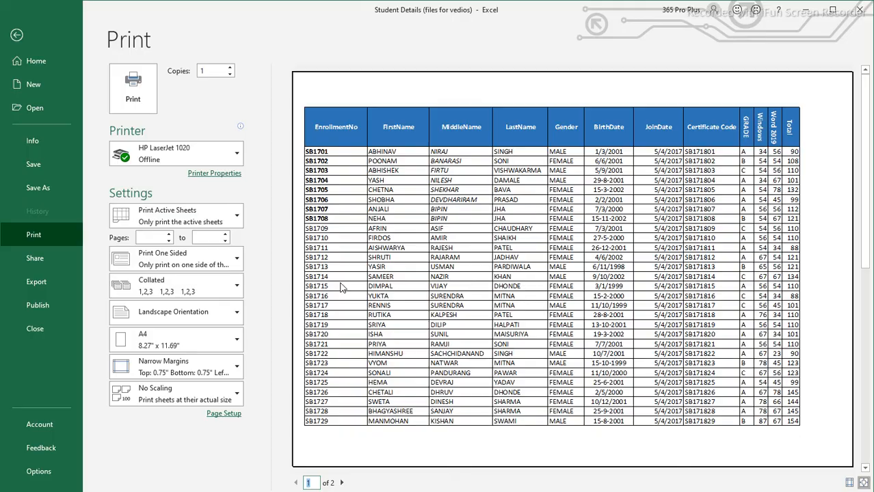
left_click(17, 35)
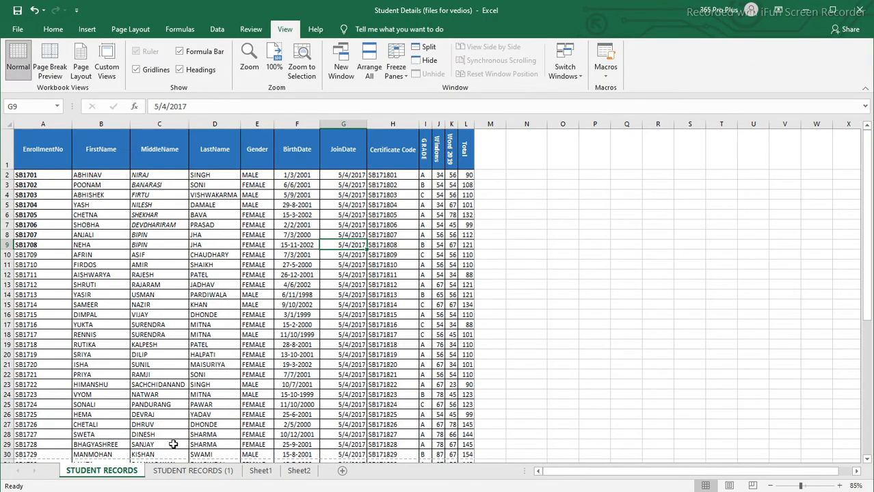
- Open the STUDENT RECORDS (1) sheet and show it in Page Layout view
left_click(198, 476)
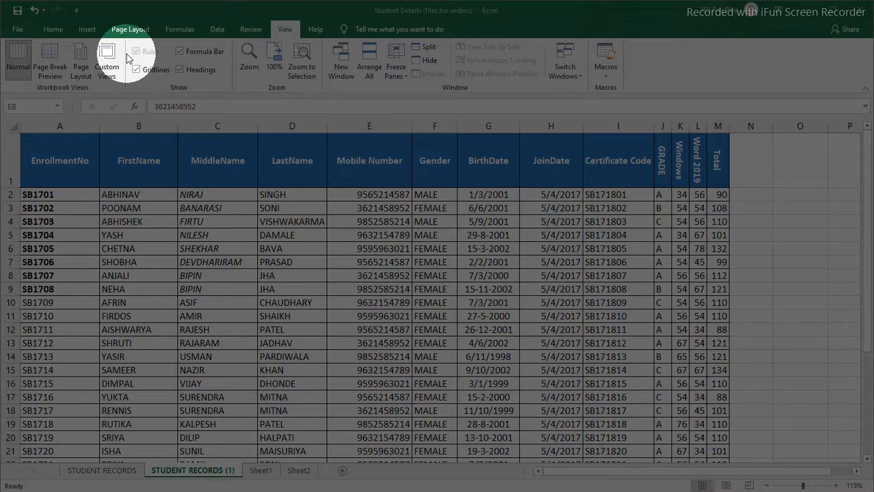
left_click(81, 71)
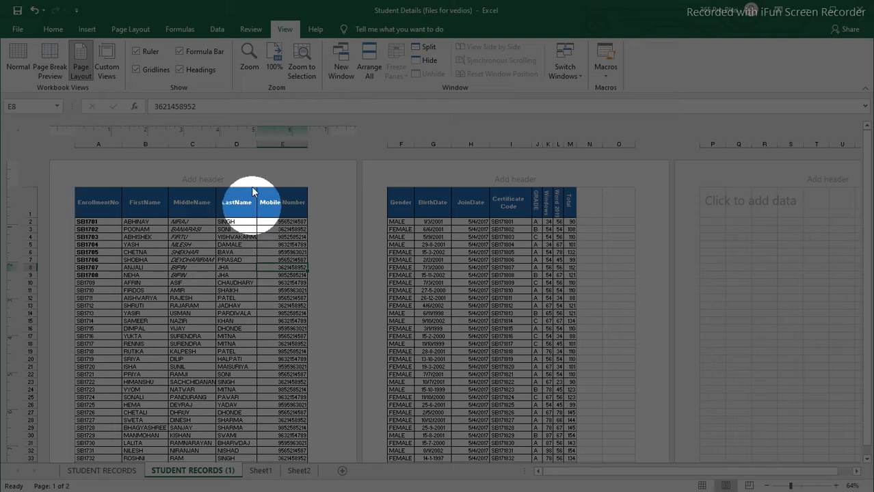
- Set the STUDENT RECORDS (1) sheet's paper size to A4 and its orientation to landscape
left_click(131, 30)
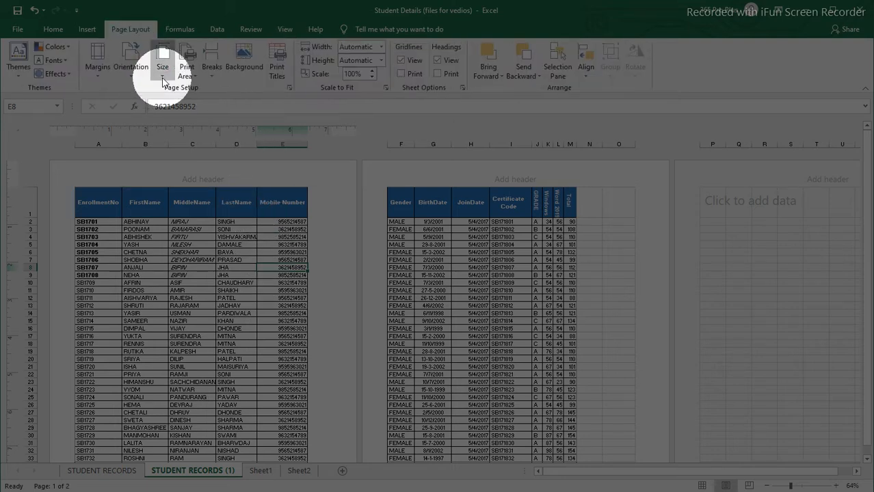
left_click(162, 69)
left_click(188, 175)
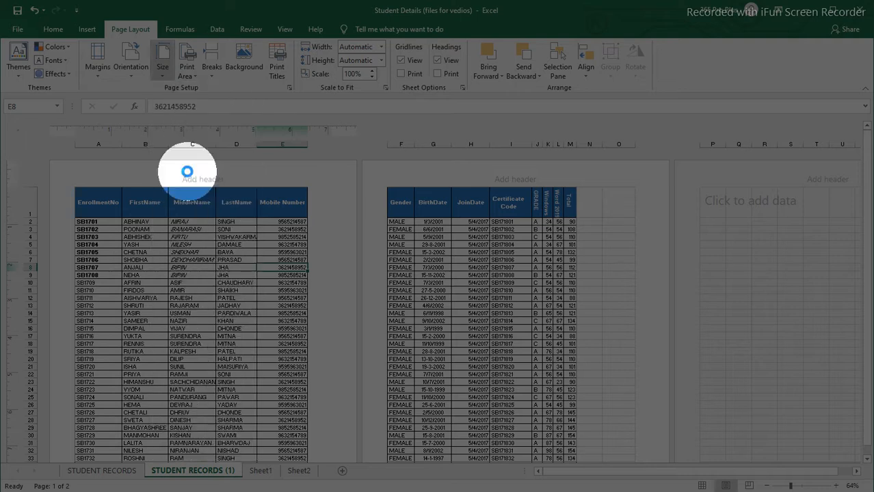
left_click(132, 83)
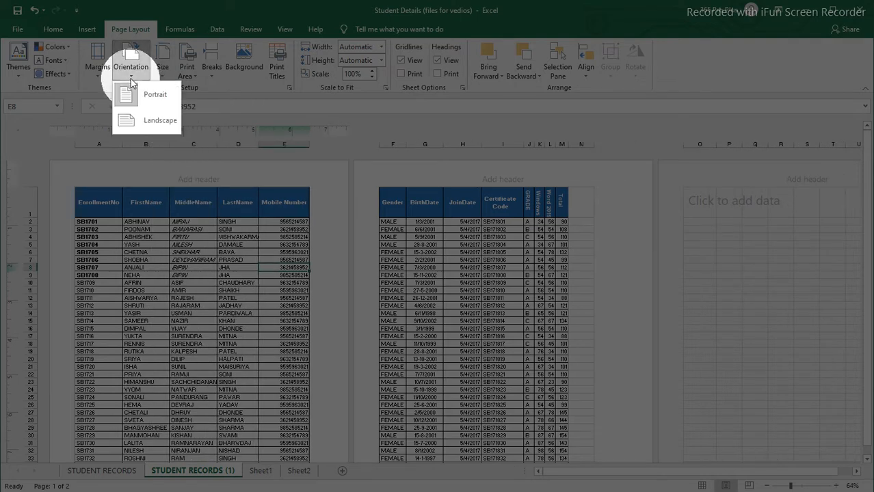
left_click(149, 122)
- Apply the Narrow margins preset to the sheet and check how the table splits across the pages
left_click(100, 78)
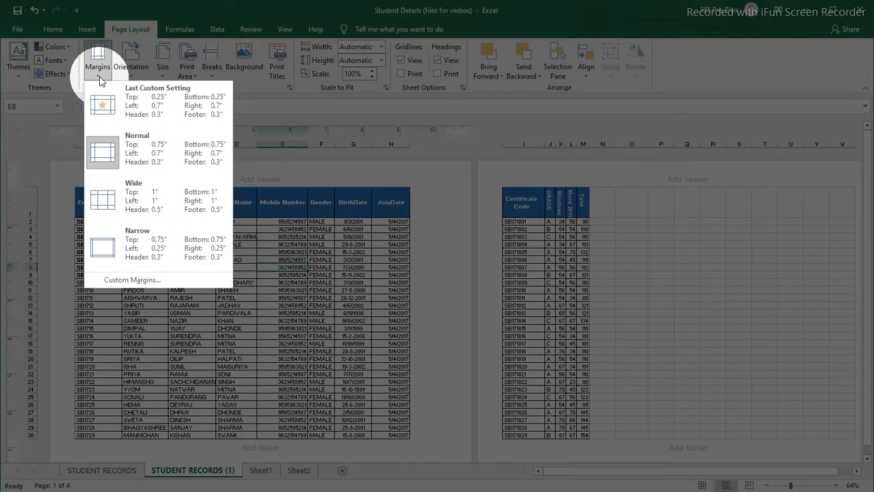
left_click(114, 247)
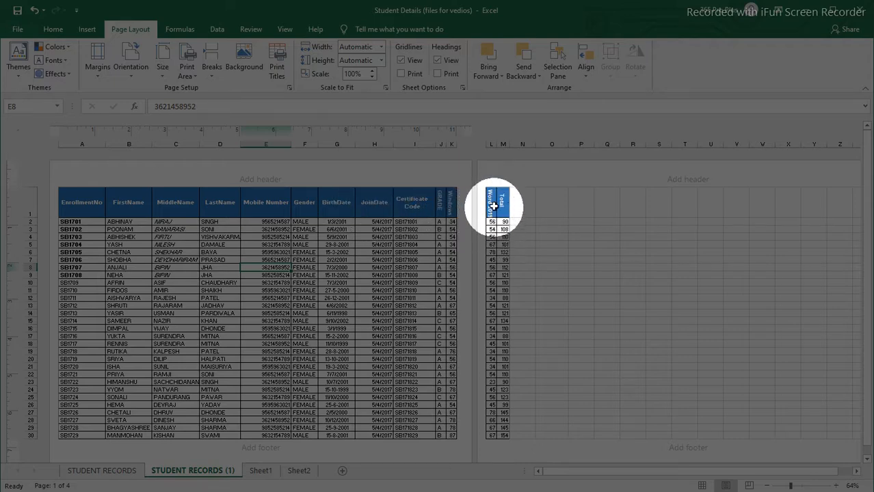
scroll(331, 251, "down", 3)
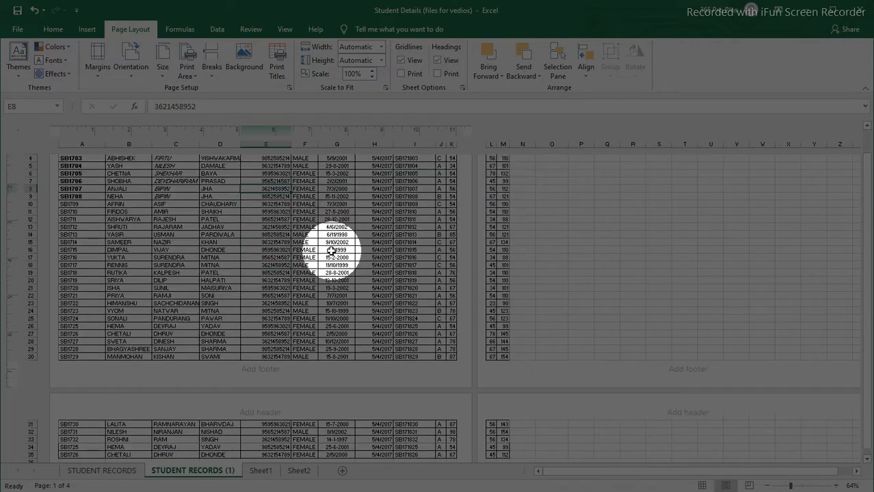
scroll(331, 251, "down", 2)
scroll(411, 267, "up", 5)
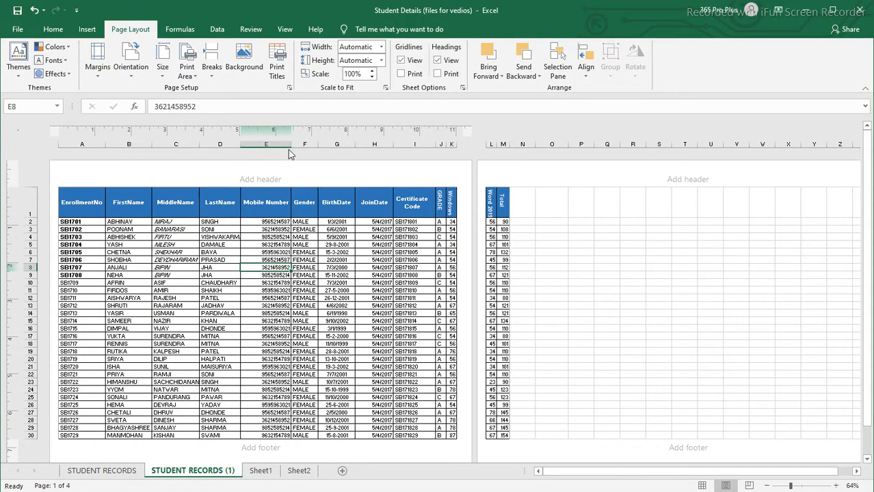
- Try narrowing the Mobile Number column to bring more columns onto the first page, and undo the width change
left_click_drag(290, 144, 282, 144)
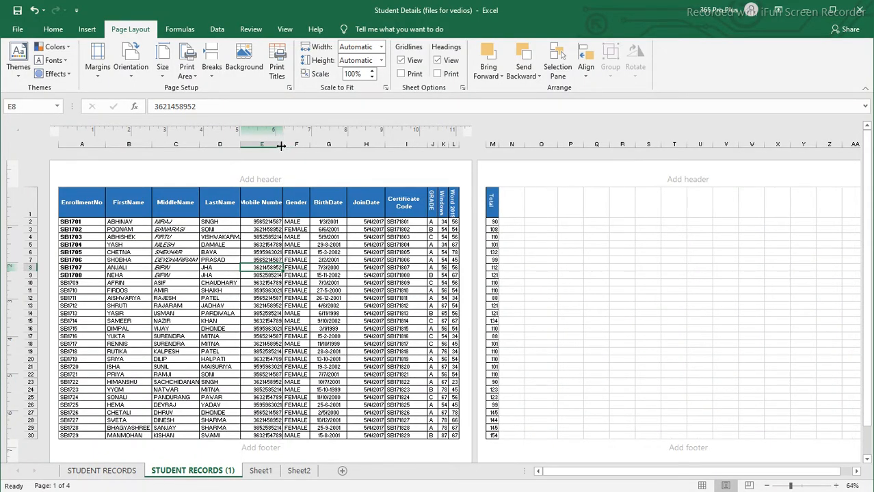
left_click(253, 206)
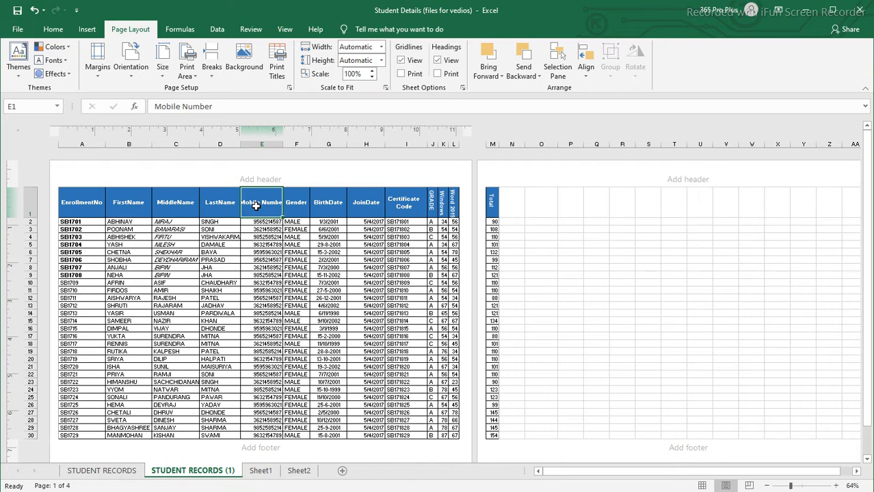
key("ctrl+z")
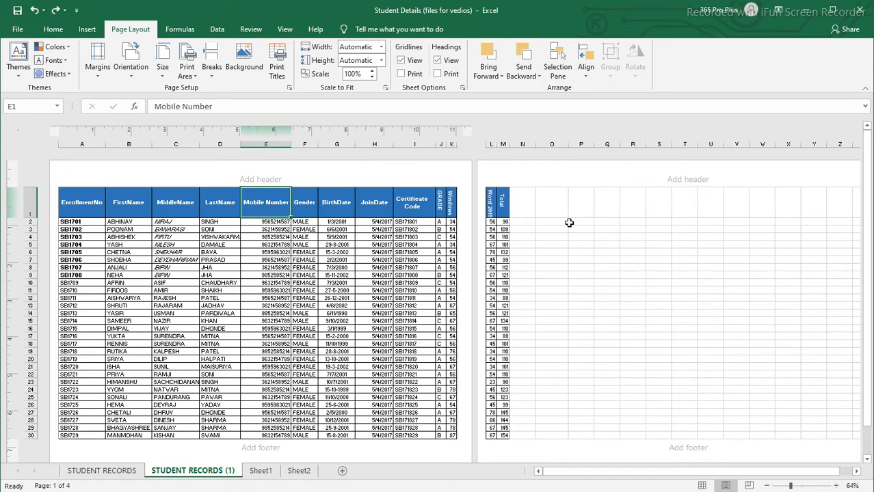
- Review all four pages of the STUDENT RECORDS (1) sheet in the print preview, and return to the worksheet
left_click(493, 211)
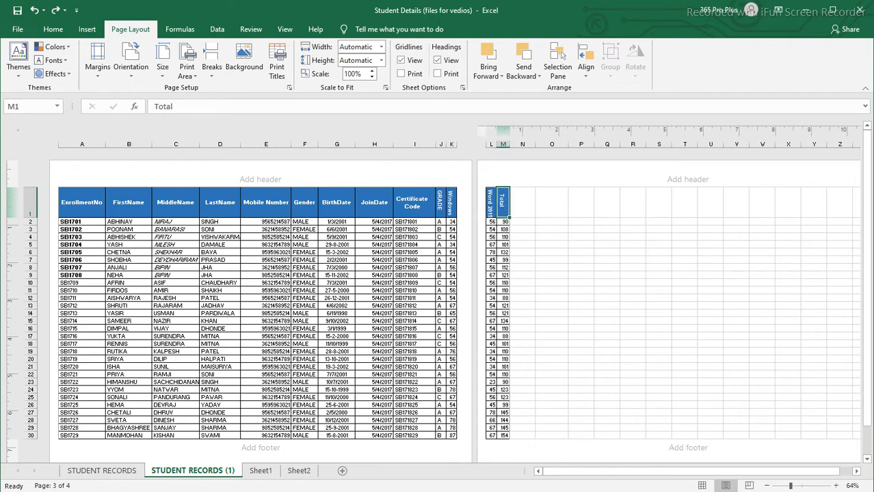
left_click(15, 27)
left_click(50, 235)
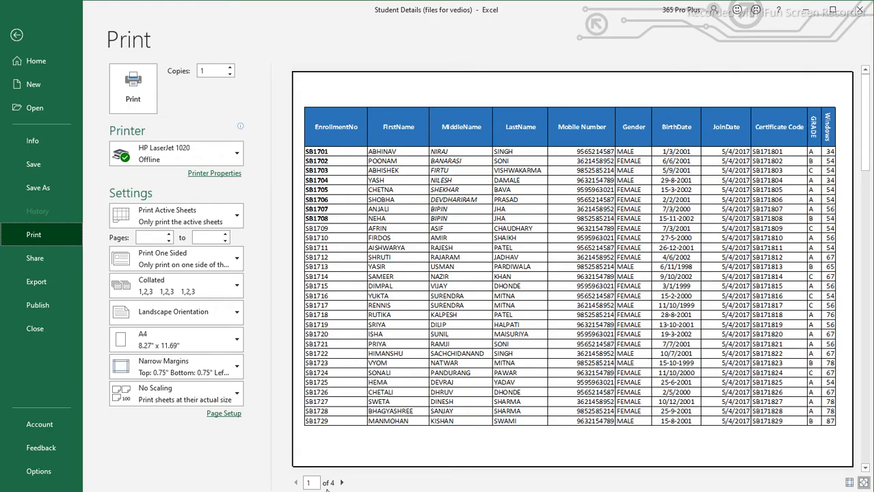
key("ctrl+F2")
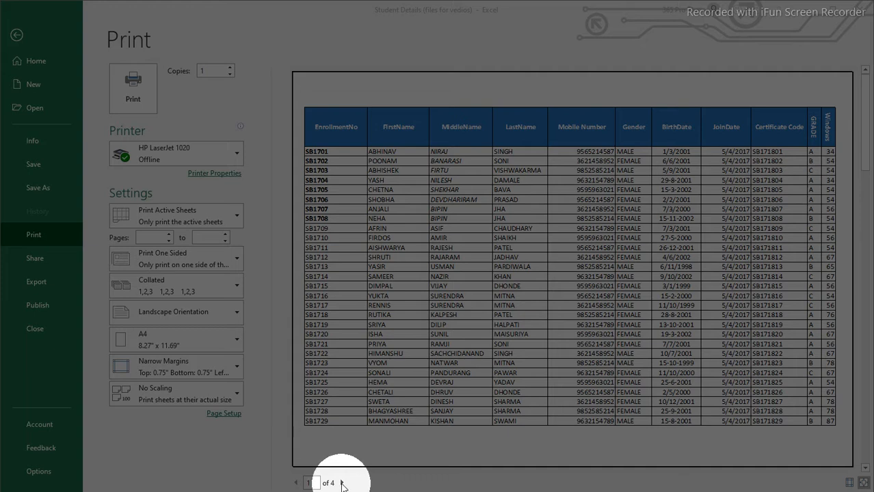
left_click(342, 484)
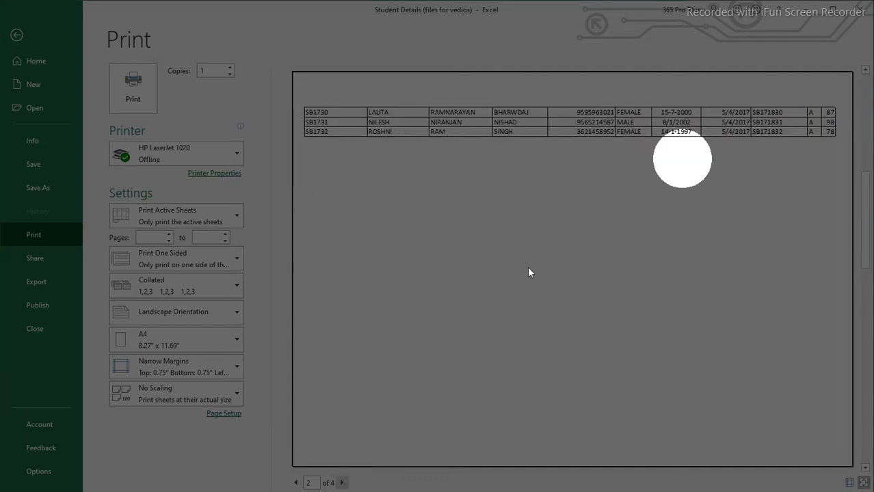
left_click(342, 483)
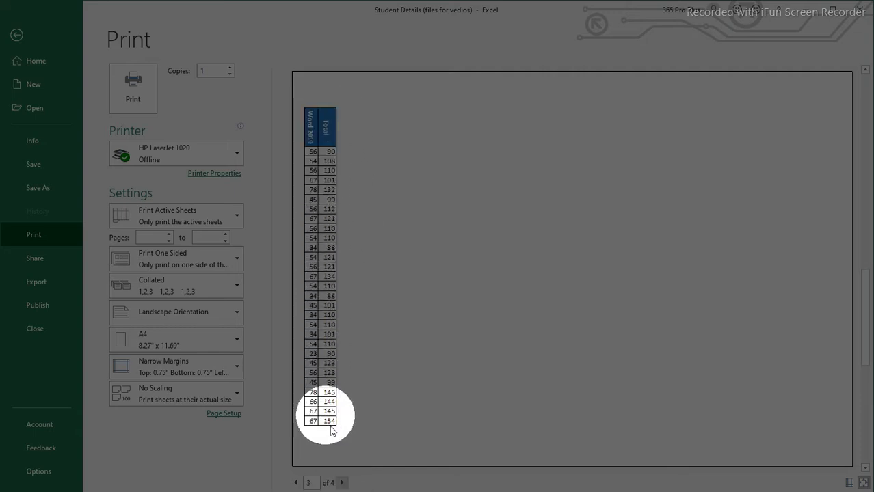
left_click(342, 484)
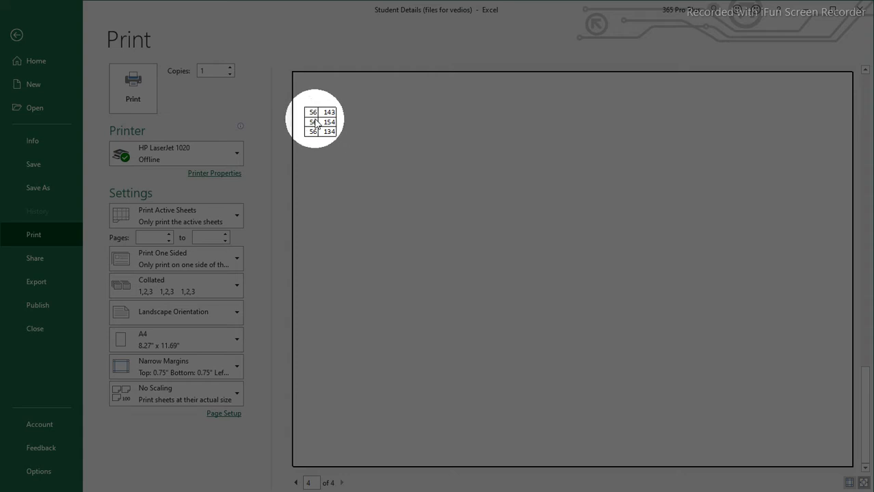
left_click(17, 37)
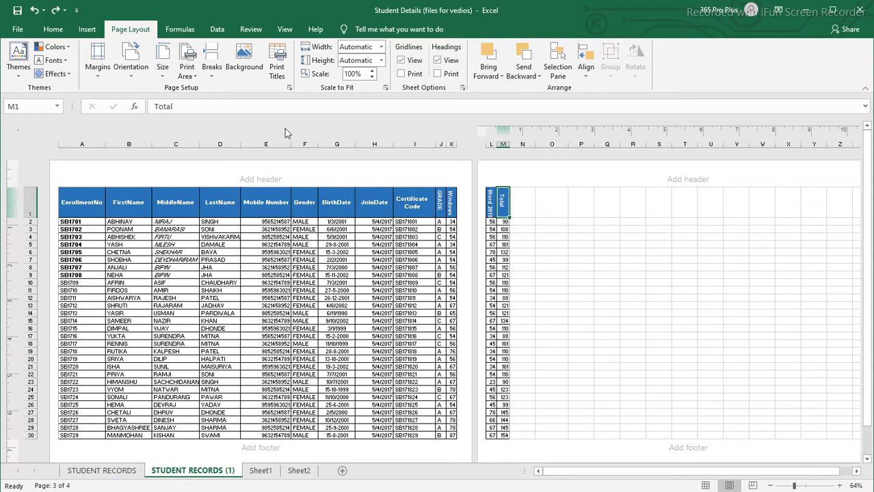
left_click(285, 30)
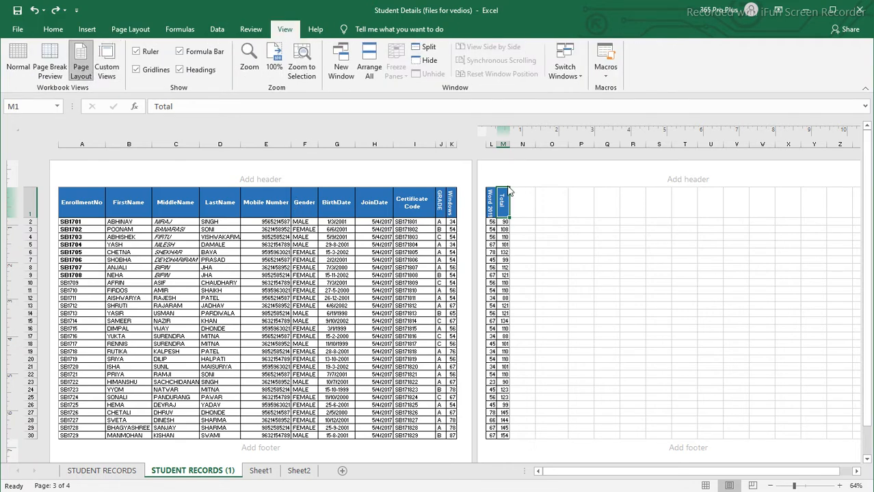
scroll(499, 257, "down", 5)
scroll(499, 257, "up", 5)
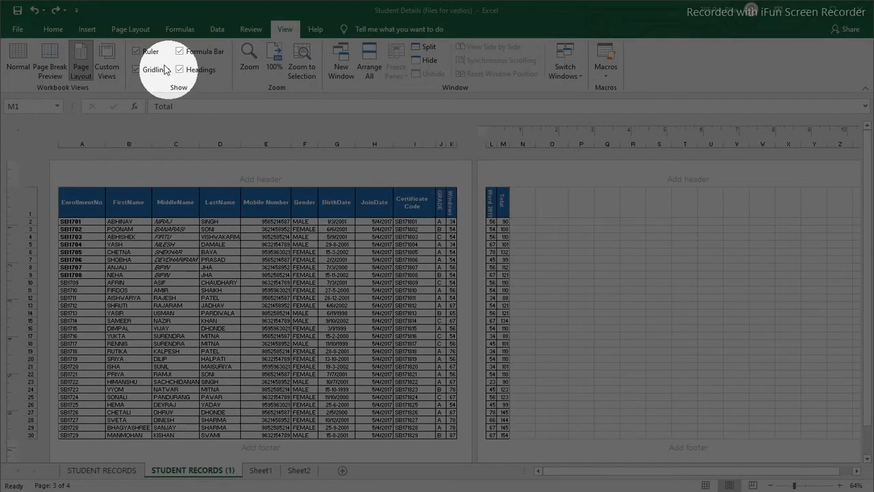
- Set the sheet's Scale to Fit width to 1 page and check the table's layout on the pages
left_click(122, 32)
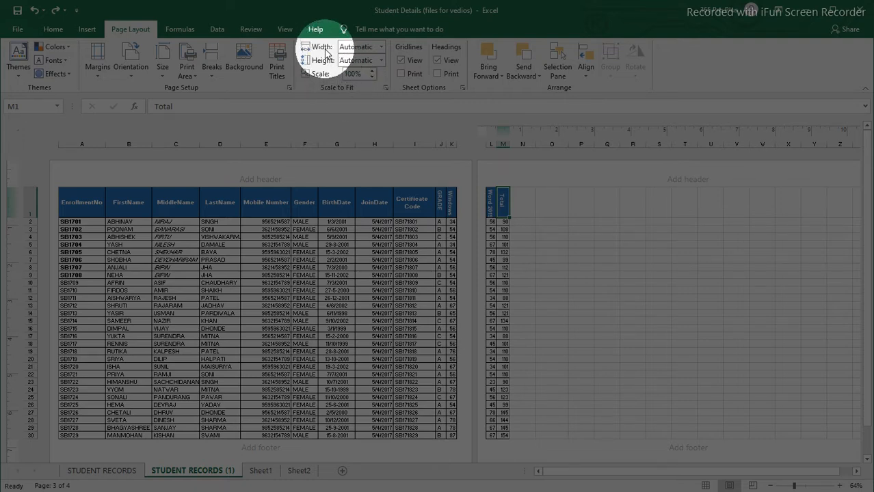
left_click(382, 48)
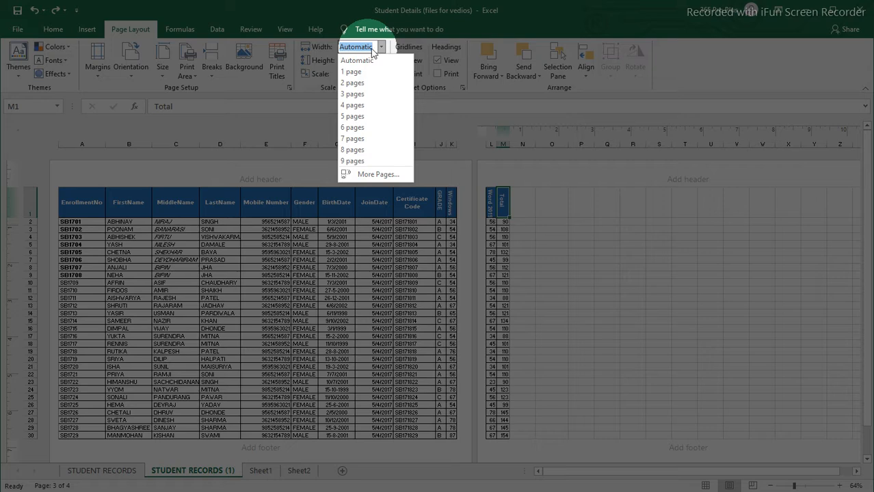
left_click(381, 47)
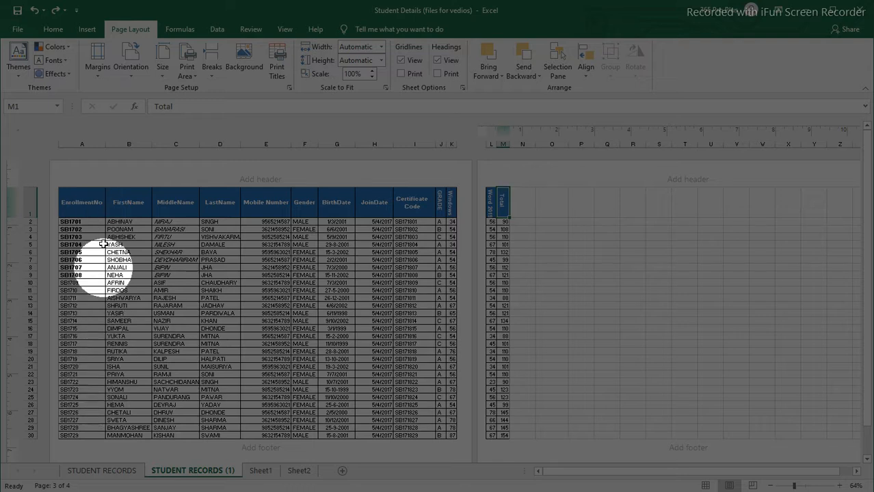
left_click(381, 48)
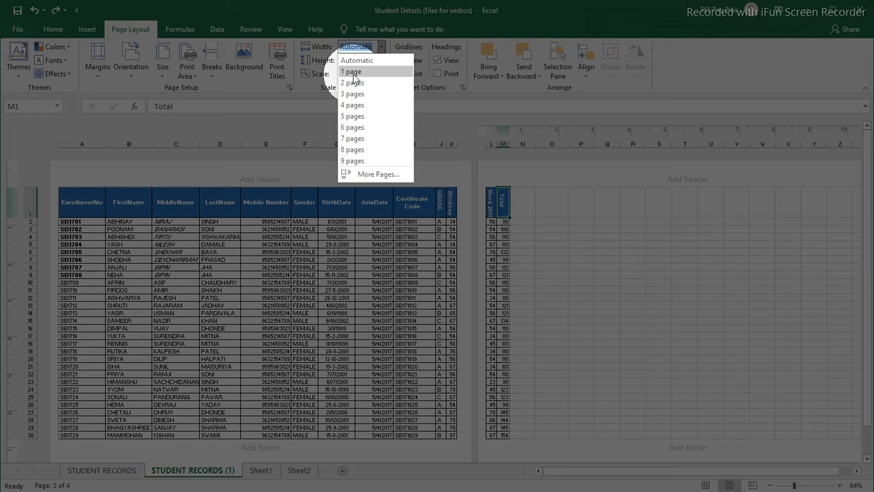
left_click(353, 72)
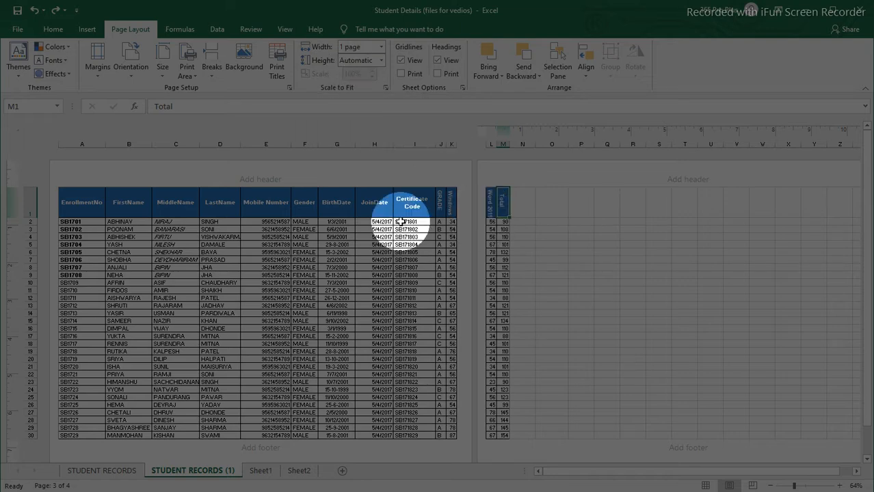
scroll(399, 222, "down", 6)
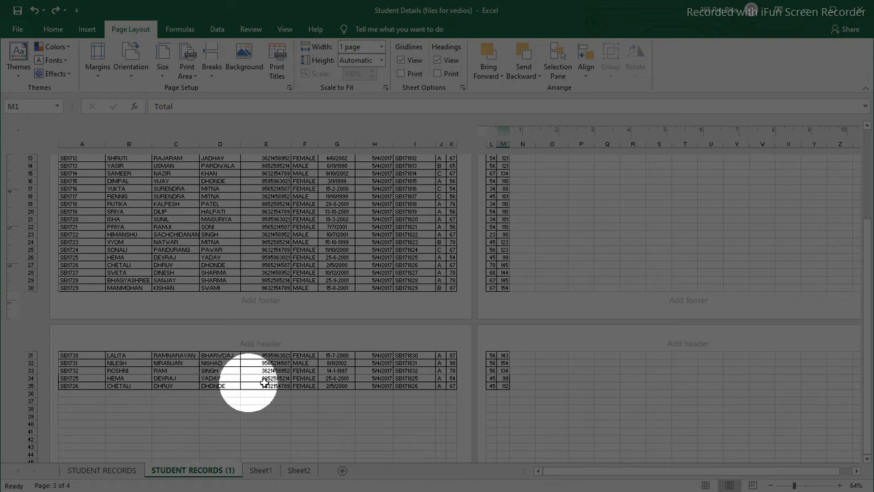
scroll(326, 328, "up", 4)
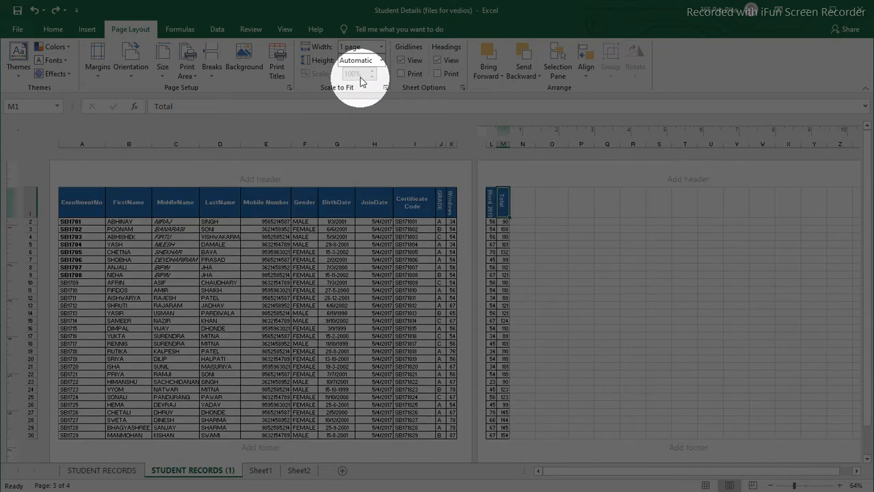
- Review both pages of the width-fitted sheet in the print preview, and return to the worksheet
left_click(21, 29)
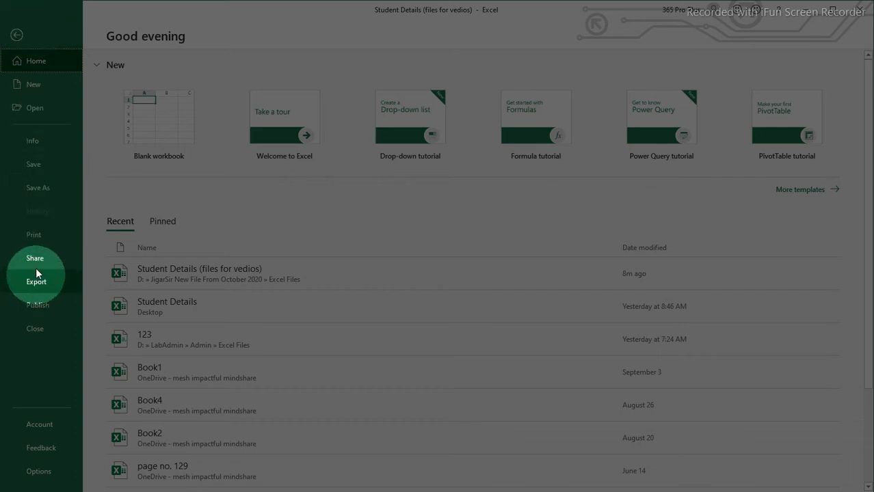
left_click(37, 239)
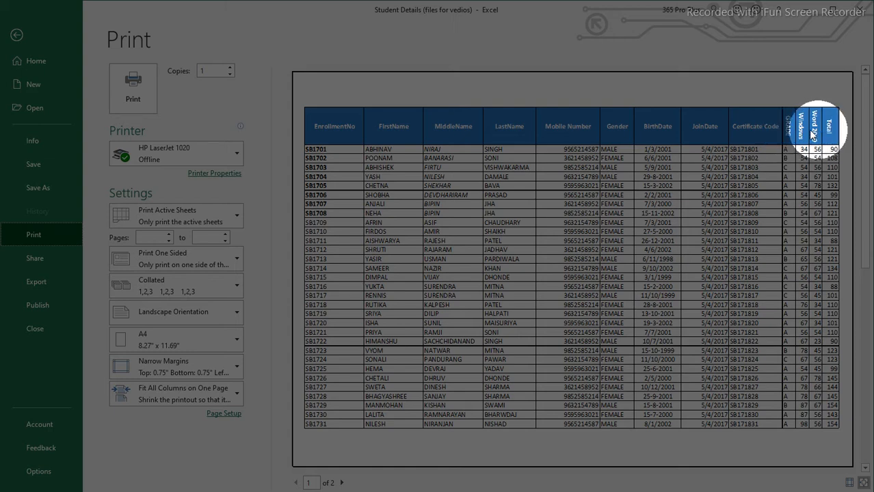
left_click(343, 483)
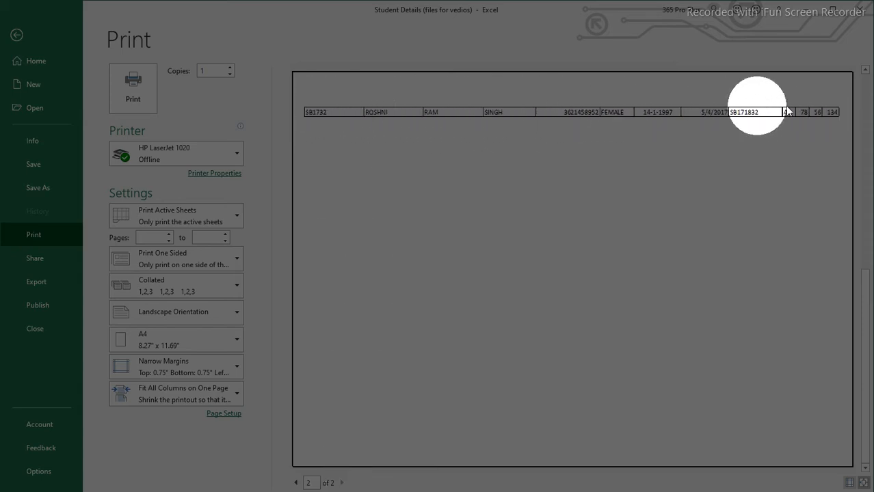
left_click(18, 35)
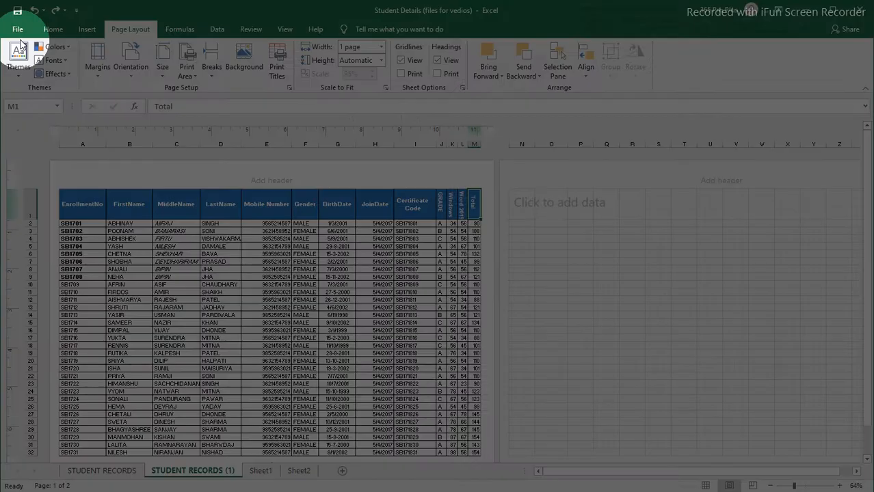
- Set the sheet's Scale to Fit height to 1 page and check the result in the print preview
left_click(382, 62)
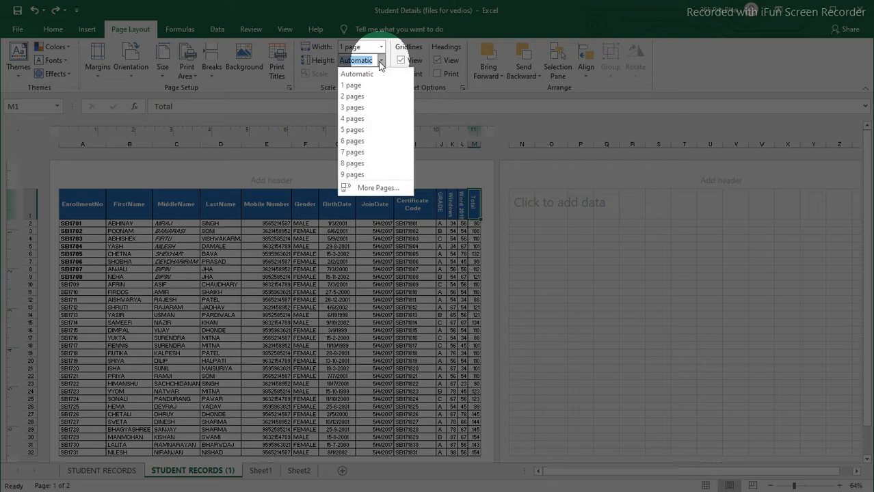
left_click(352, 87)
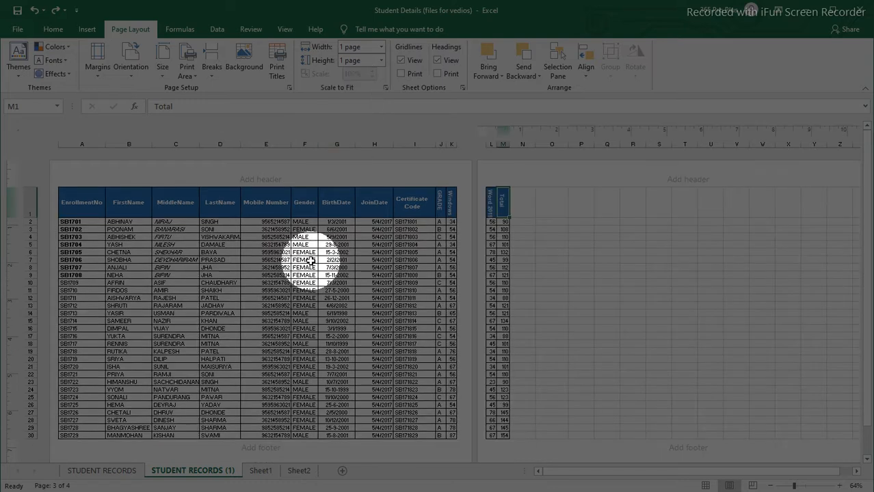
scroll(312, 262, "down", 3)
scroll(311, 261, "up", 3)
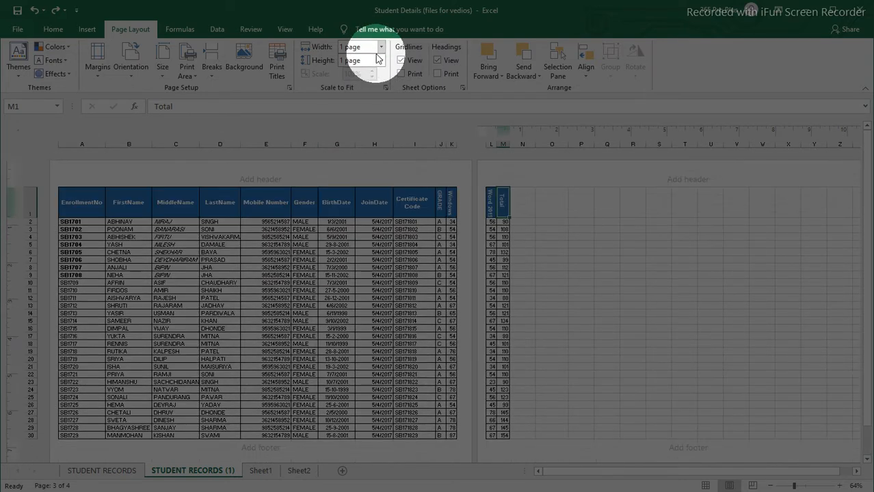
left_click(17, 29)
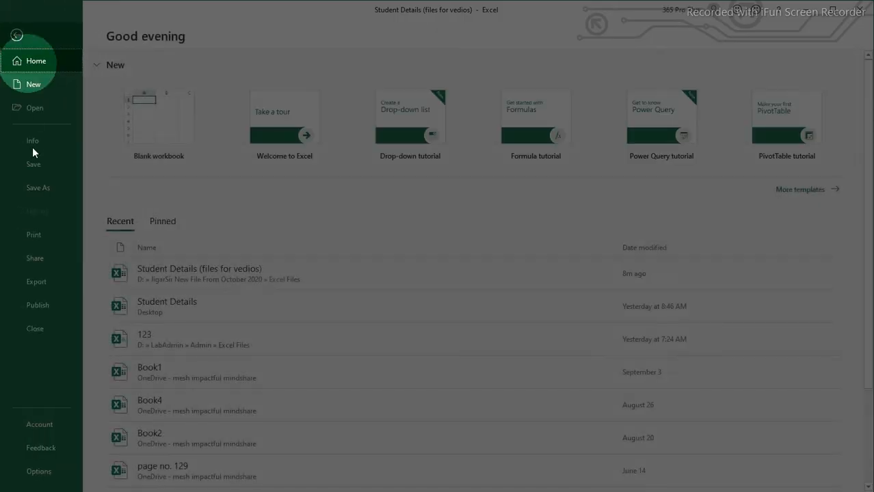
left_click(34, 236)
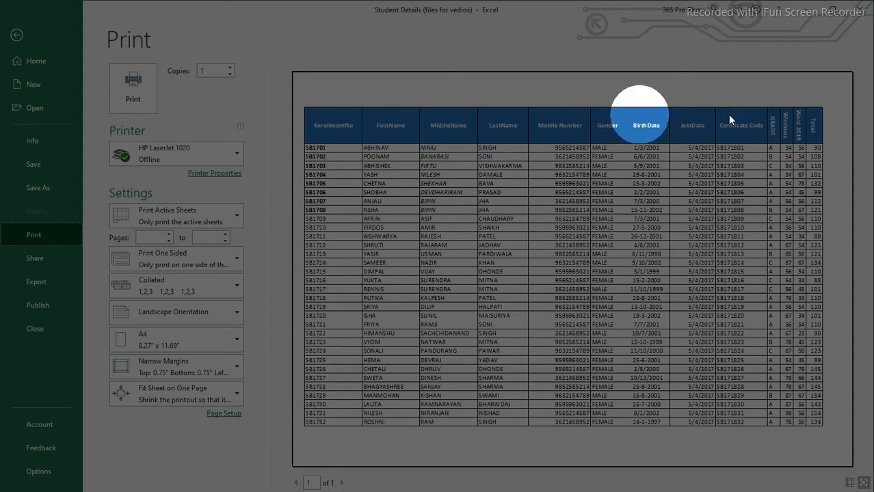
- Return to the worksheet, compare it in Normal and Page Layout views, and examine how the table falls across the pages
left_click(16, 35)
left_click(284, 29)
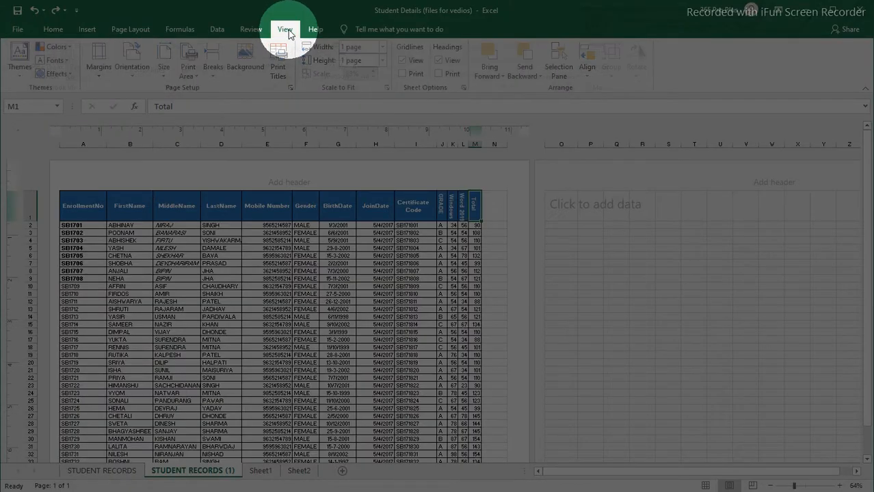
left_click(17, 61)
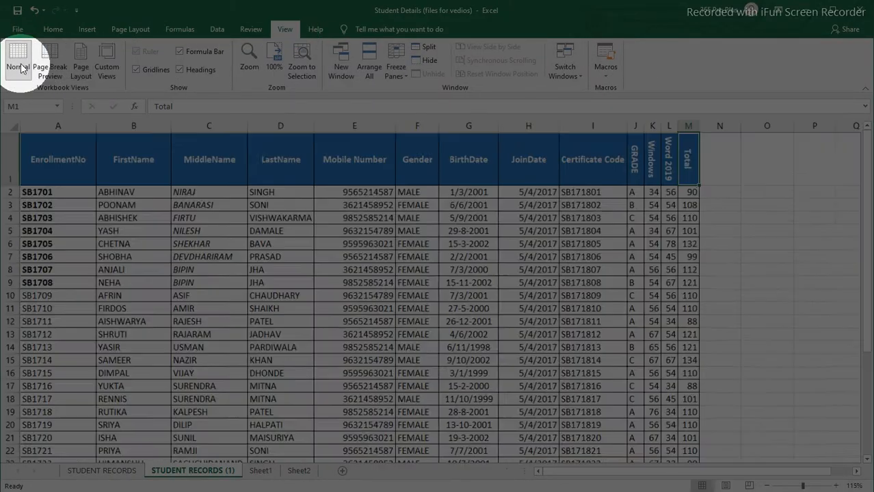
left_click(86, 69)
scroll(232, 264, "down", 5)
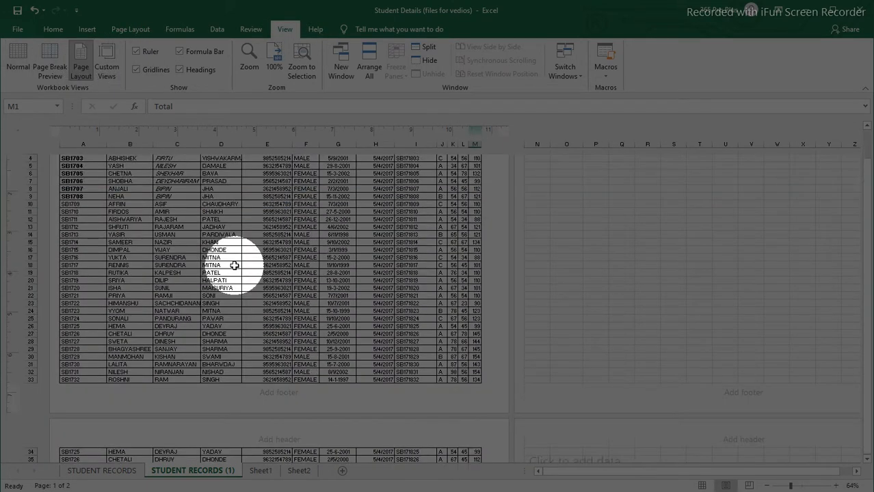
scroll(232, 265, "up", 3)
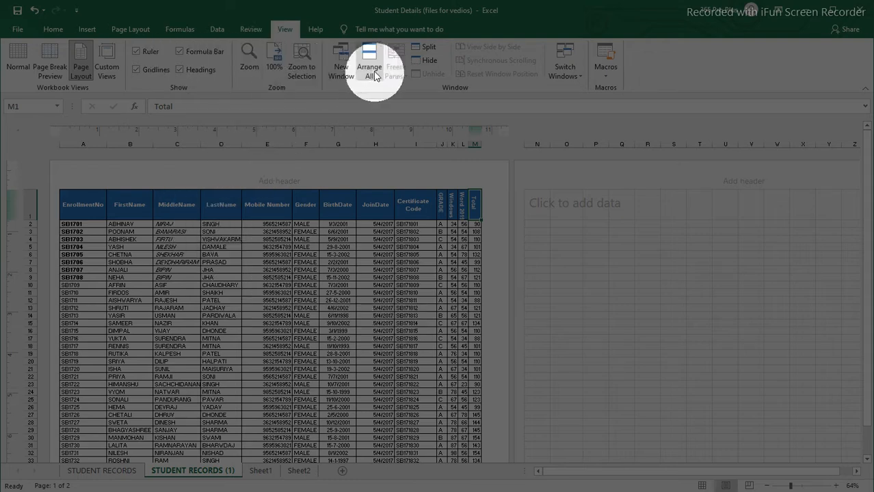
- Review the one-page fit of the STUDENT RECORDS (1) sheet in the print preview again, and return to the worksheet
left_click(129, 29)
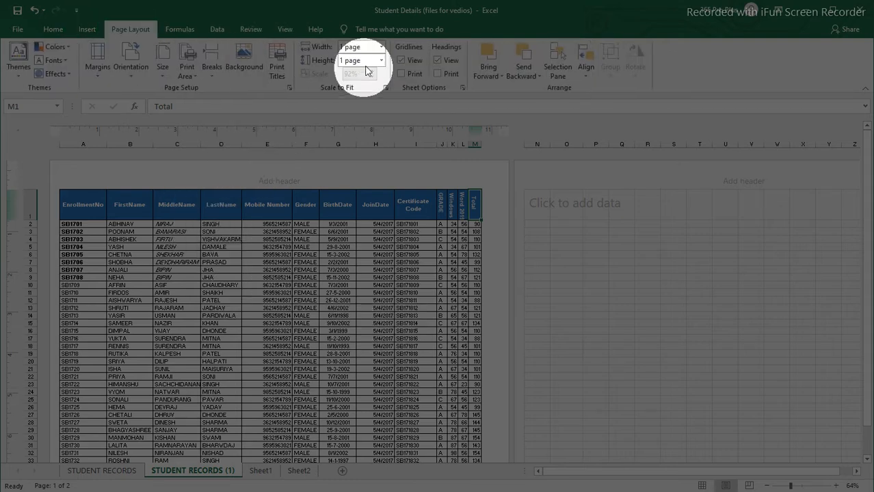
left_click(21, 28)
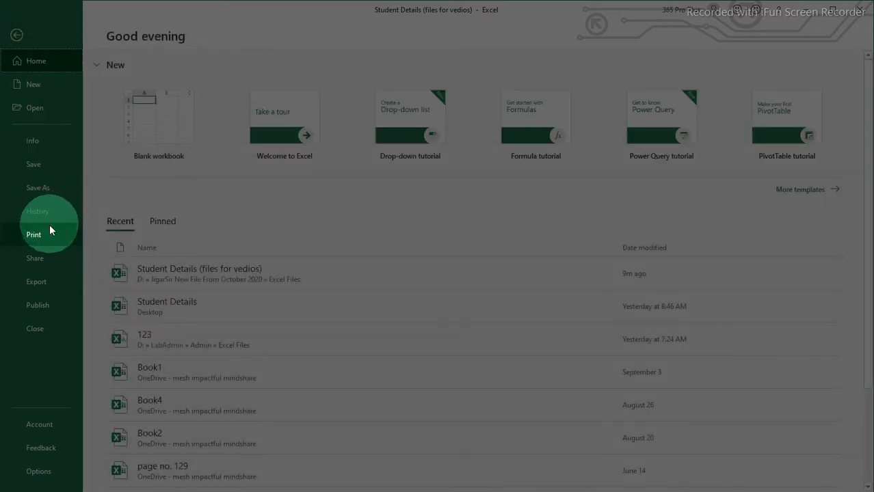
left_click(38, 233)
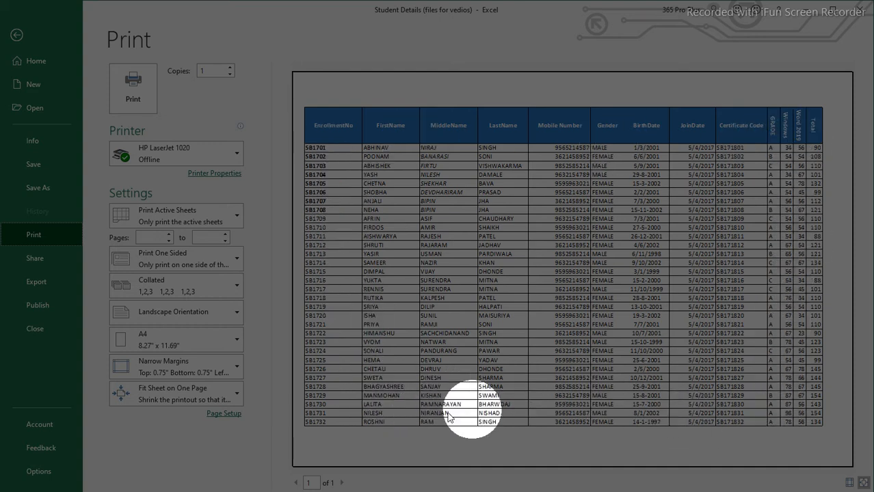
left_click(19, 37)
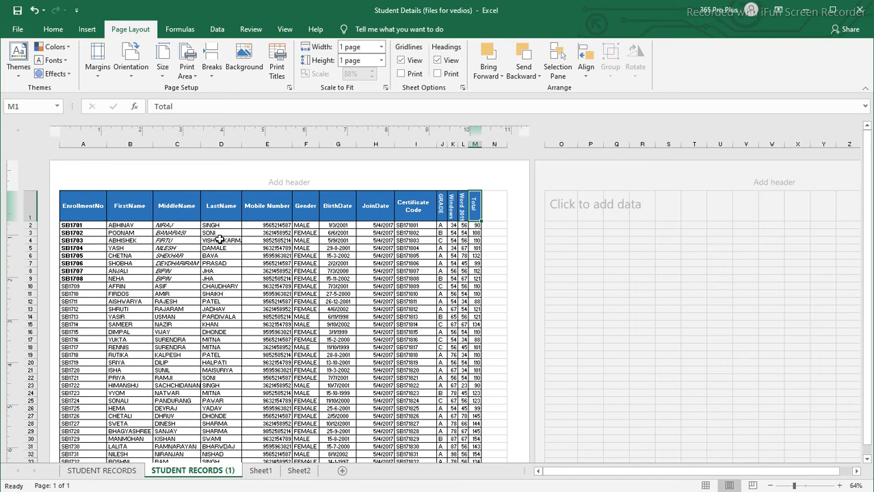
- Switch the STUDENT RECORDS (1) sheet to Normal view and select cell D6
left_click_drag(77, 204, 474, 410)
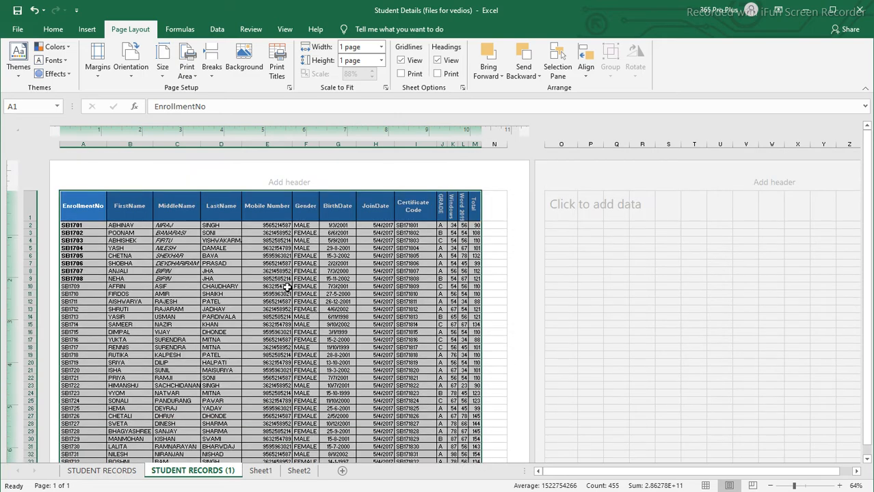
left_click(284, 29)
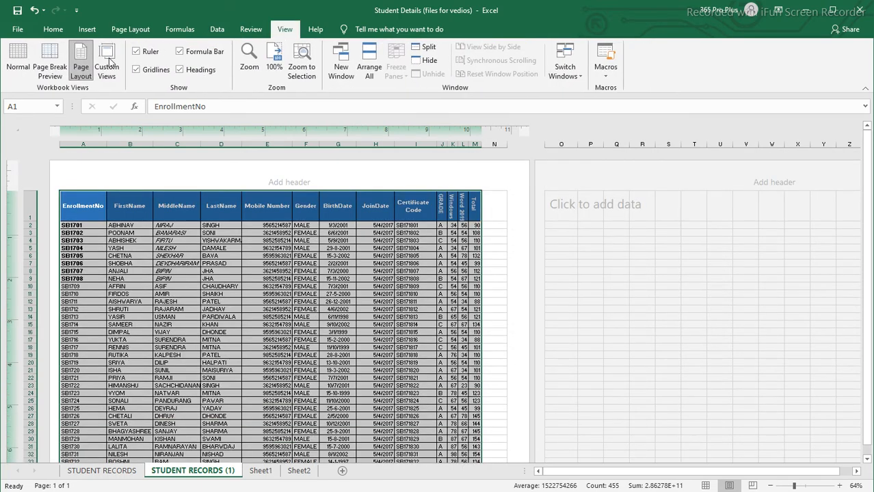
left_click(19, 66)
left_click(206, 246)
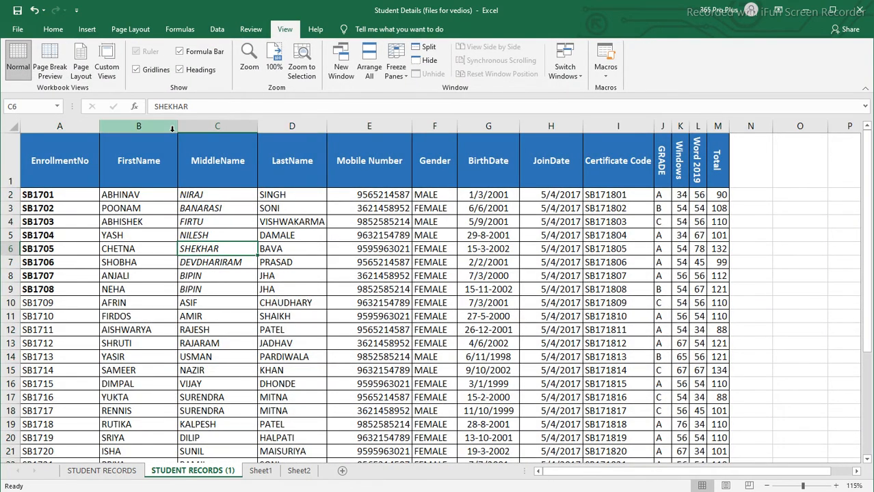
left_click(291, 250)
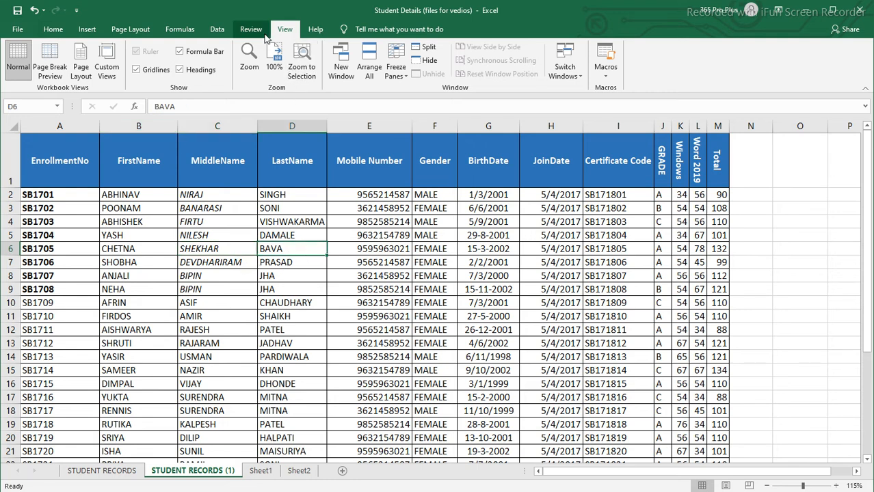
- Reset Scale to Fit on the sheet by setting width and height to Automatic and the scale to 100%
left_click(130, 28)
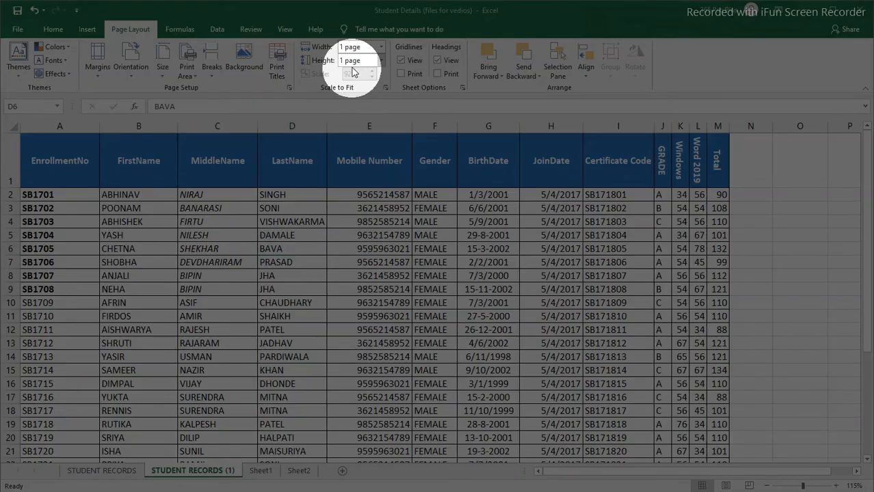
left_click(382, 47)
left_click(357, 60)
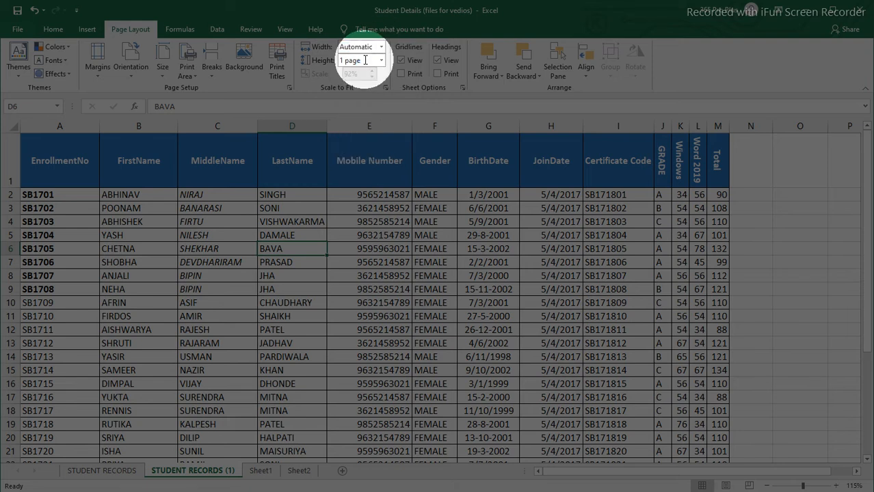
left_click(381, 60)
left_click(357, 74)
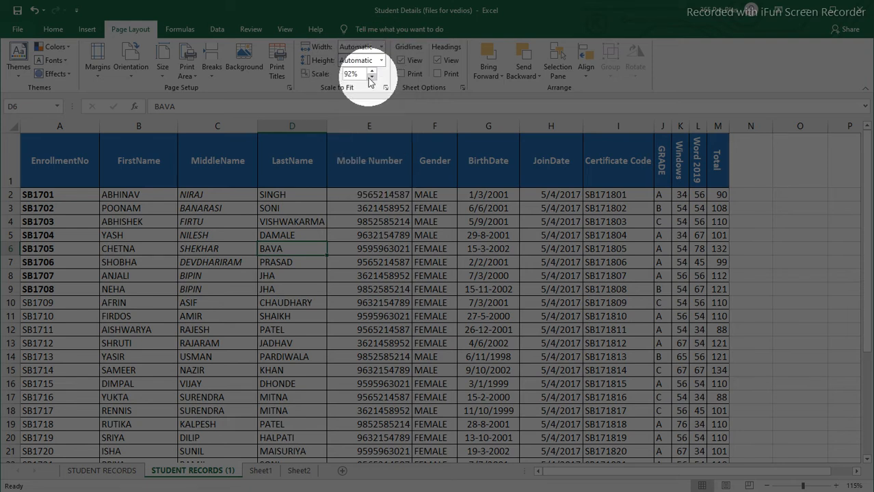
left_click_drag(341, 75, 375, 75)
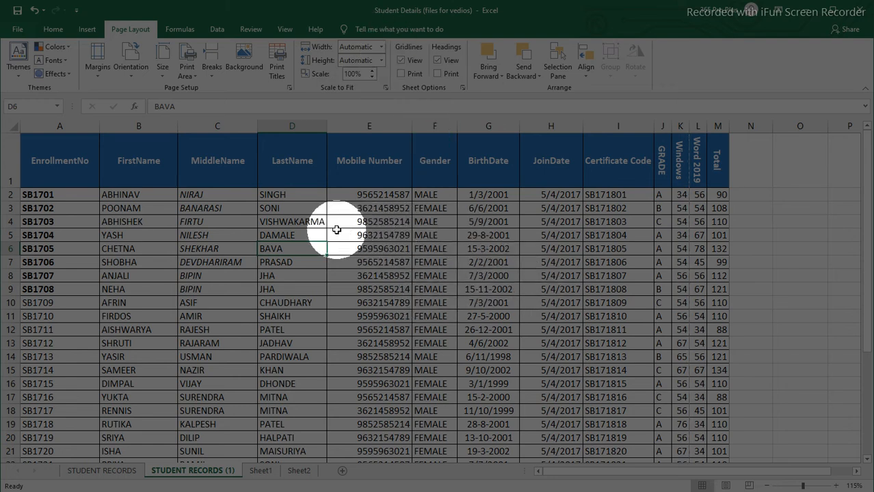
- Display the STUDENT RECORDS (1) sheet in Page Layout view to check its page split, and open Sheet1
left_click(286, 31)
left_click(81, 68)
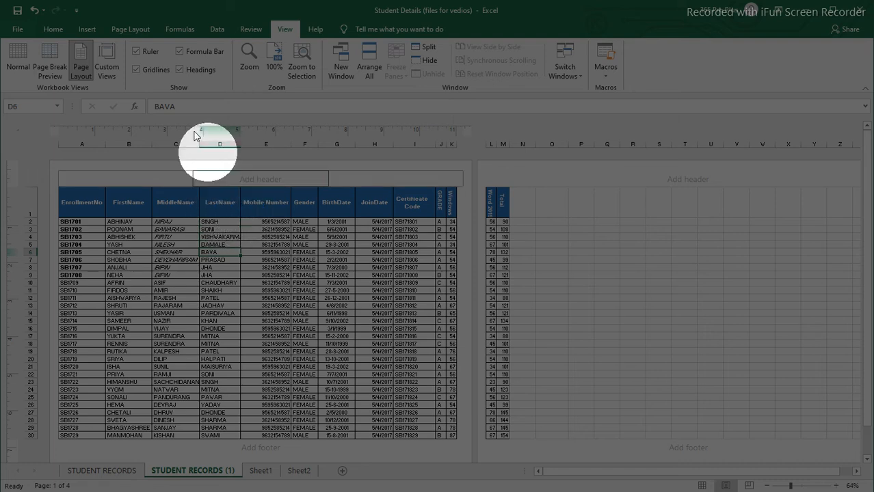
left_click(128, 27)
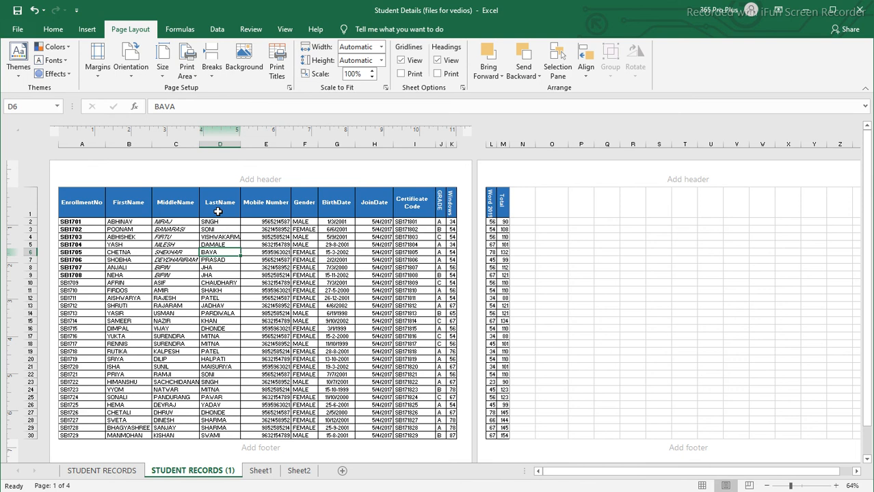
left_click(260, 472)
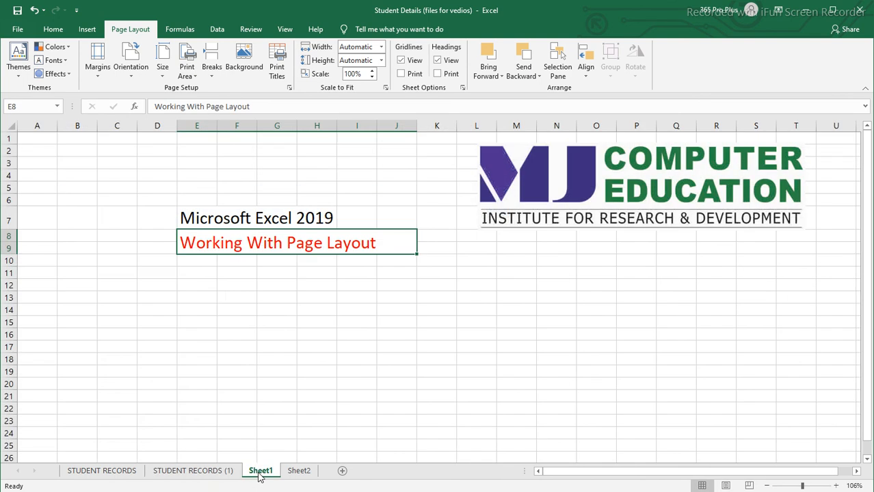